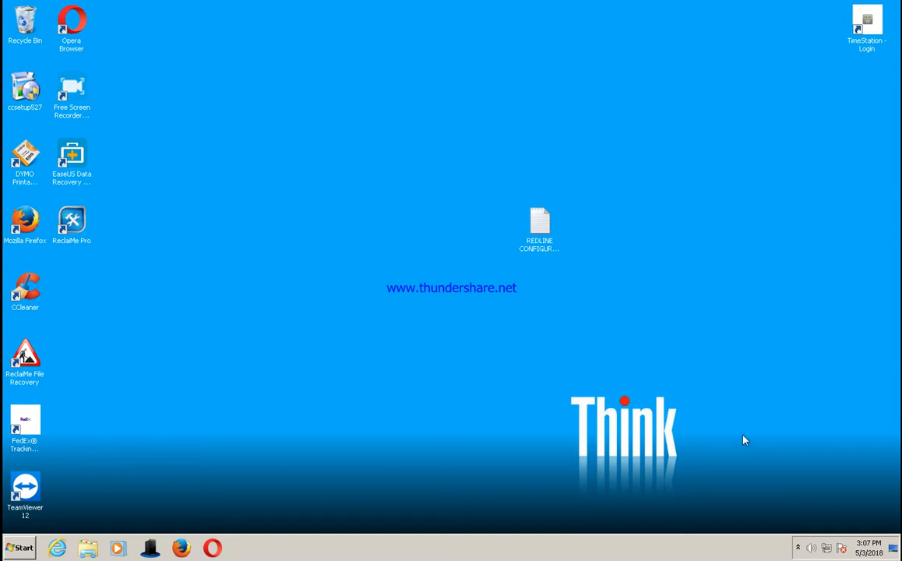
Step: Open the REDLINE CONFIGURATION text file from the desktop and move its window clear of the desktop icons
click(798, 549)
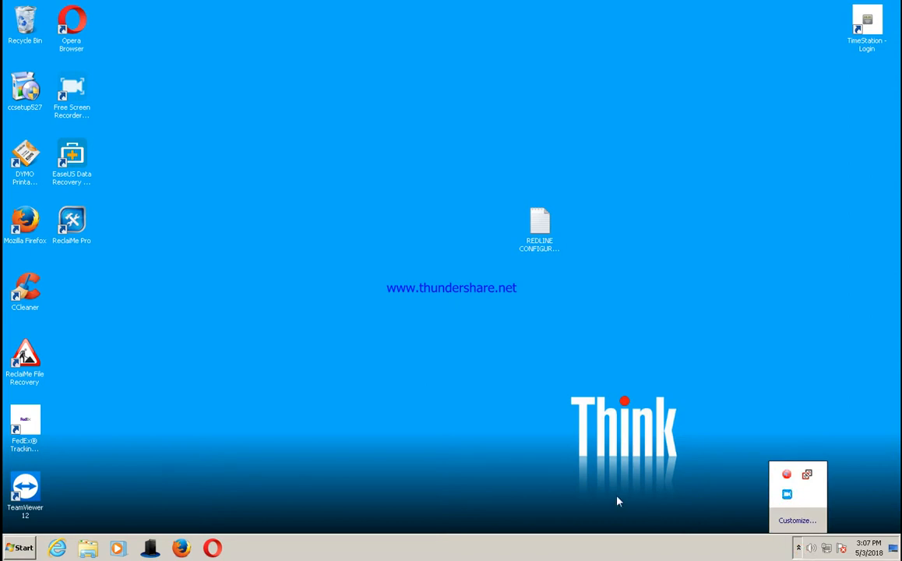
double_click(542, 234)
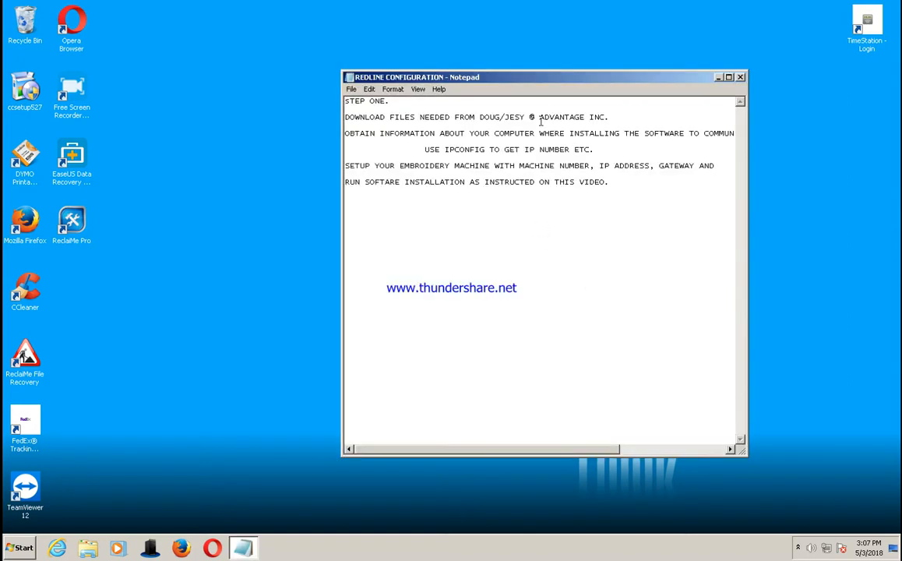
drag(576, 79, 725, 14)
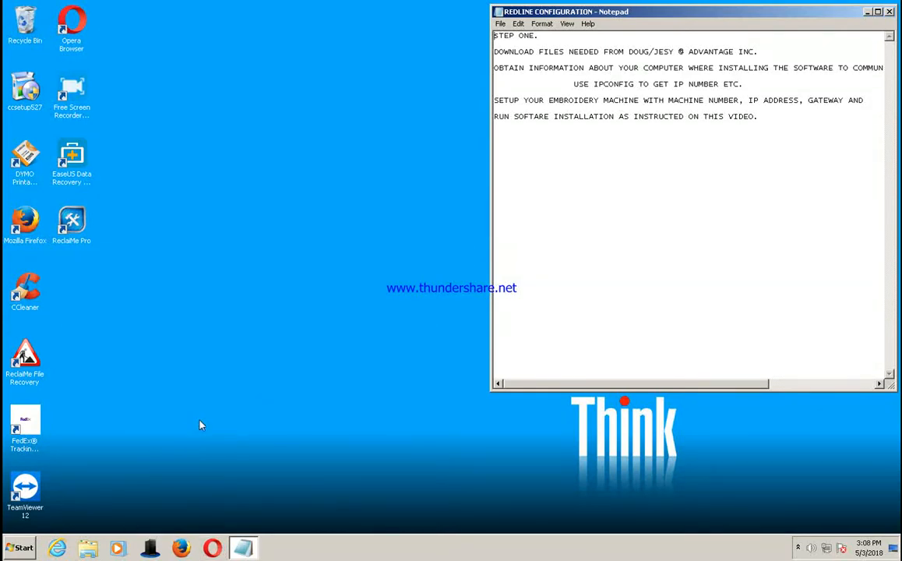
Step: Run IPCONFIG in a Command Prompt to read the computer's IP address, subnet mask and gateway, and close the prompt
click(20, 548)
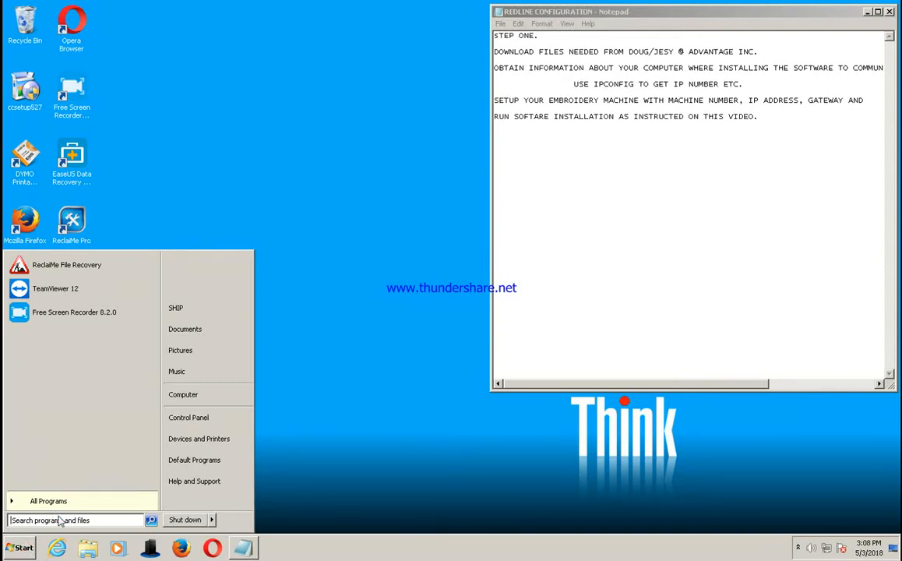
text(CMD)
key(Return)
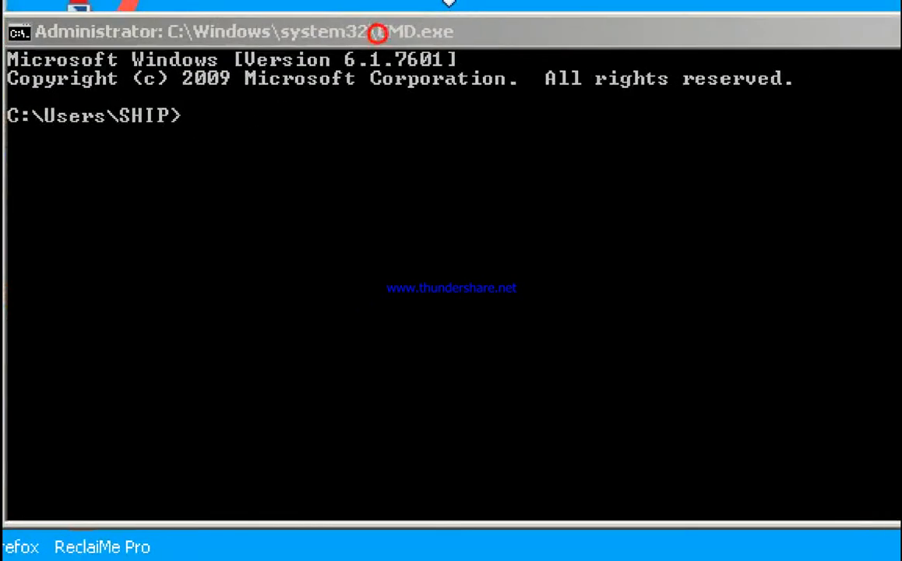
click(232, 110)
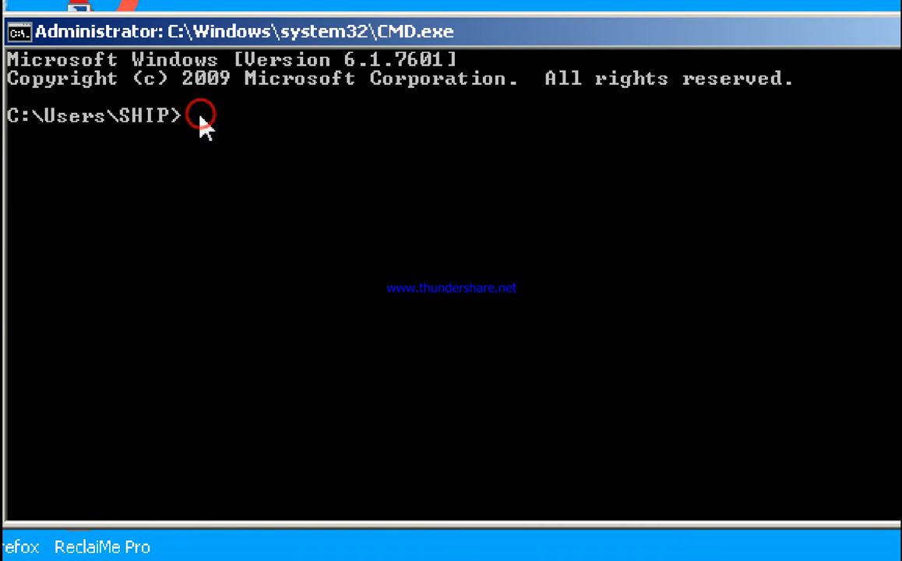
text(IPCONFIG)
key(Return)
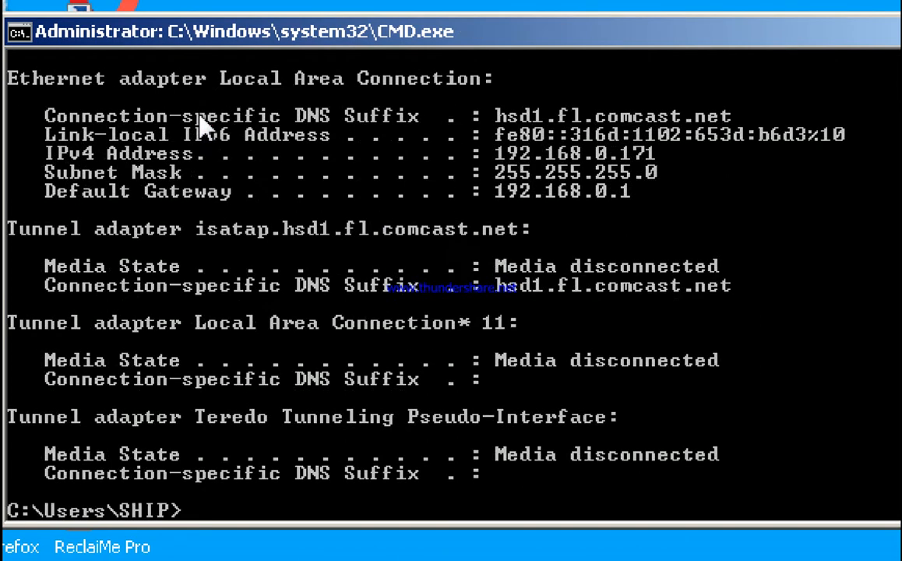
click(898, 278)
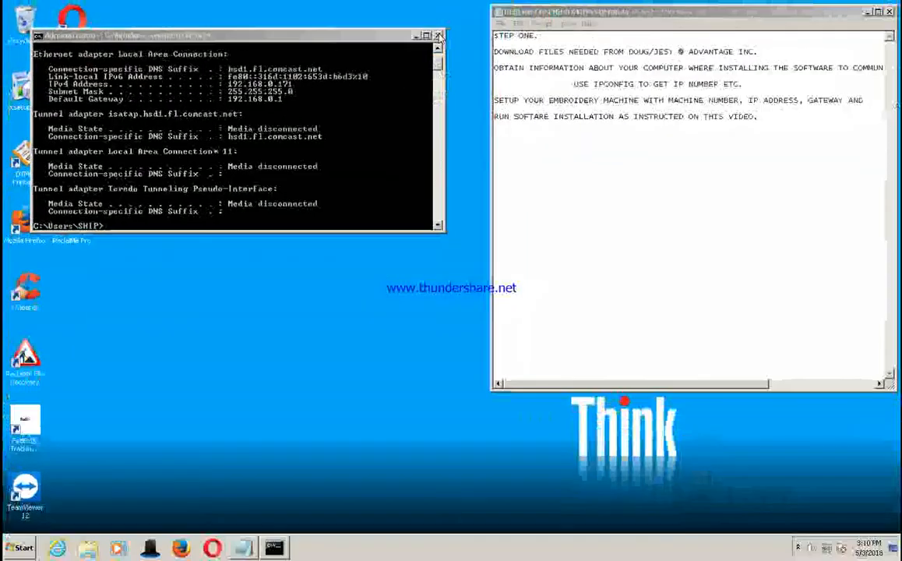
click(439, 35)
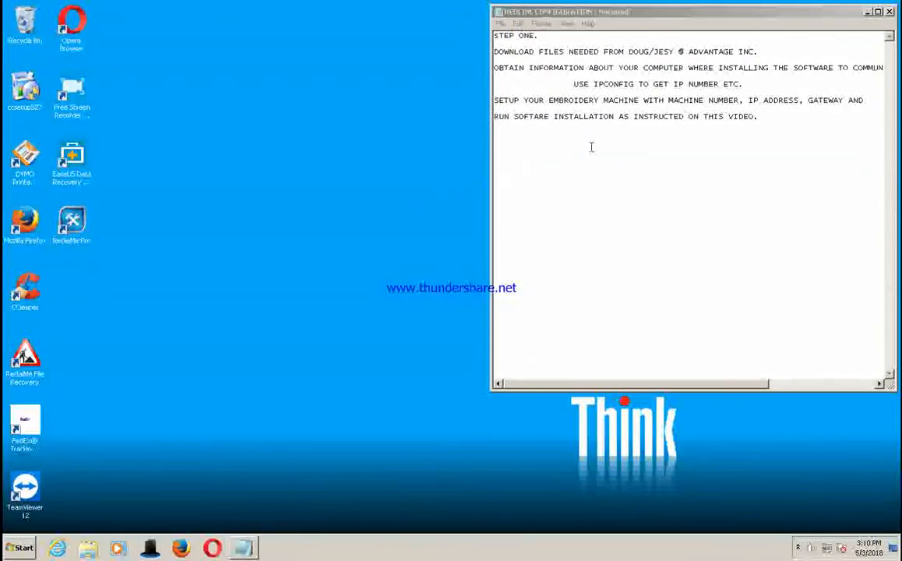
Step: Correct the misspelled word to SOFTWARE in the last line of the REDLINE CONFIGURATION note and close the file
click(496, 60)
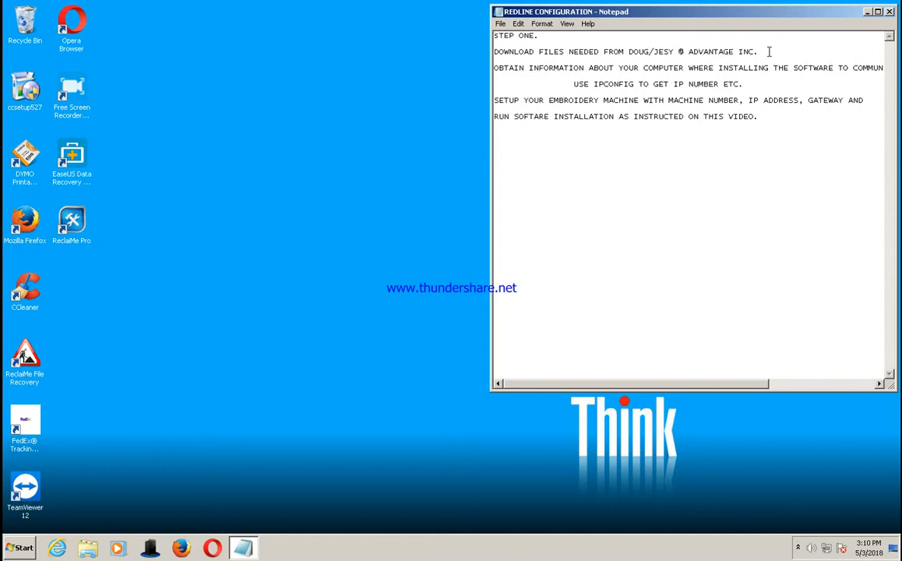
click(536, 117)
text(W)
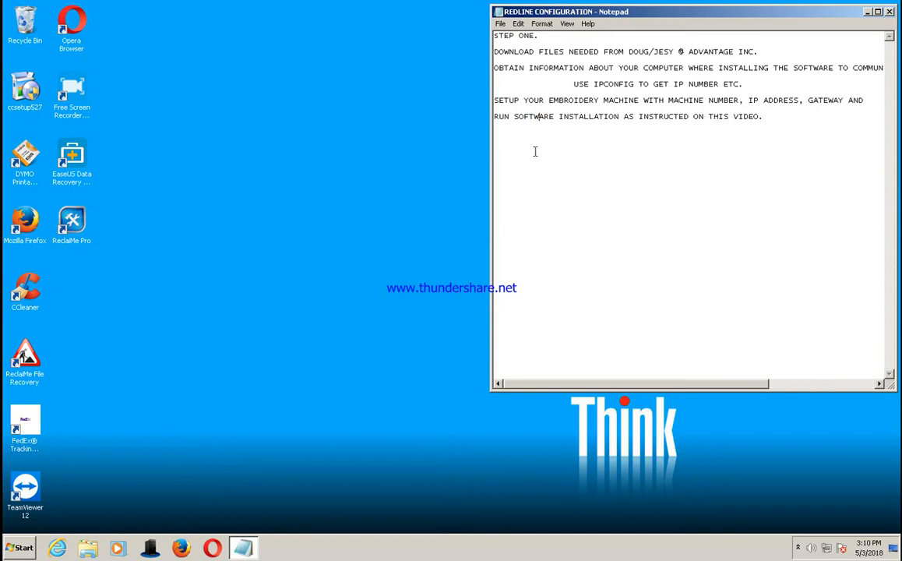
click(890, 13)
click(445, 283)
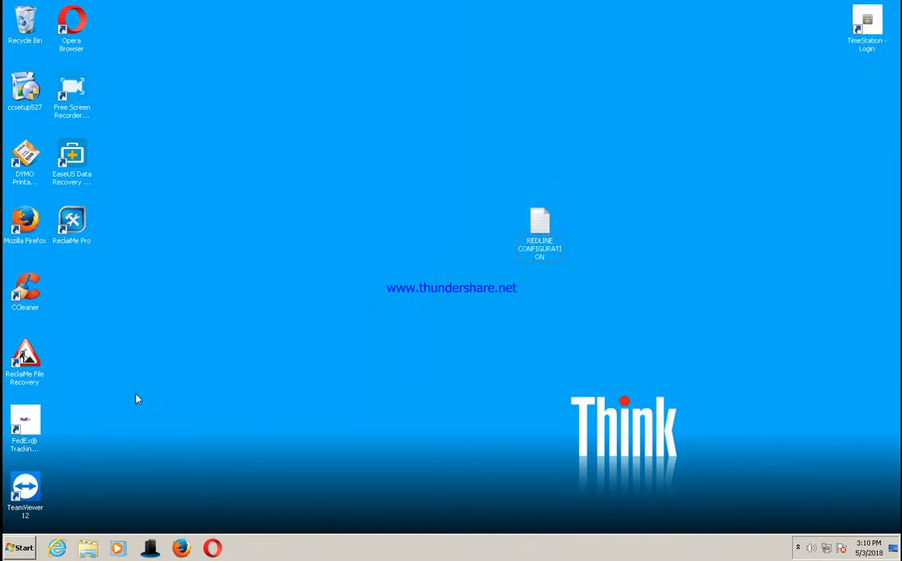
Step: Browse the network to SERVER and open its EMail_Tests share
click(87, 547)
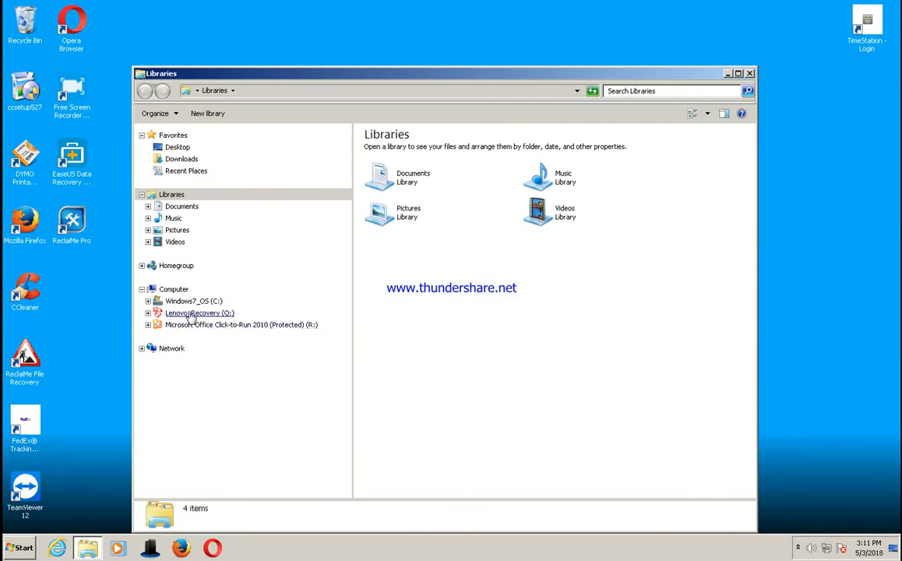
click(141, 348)
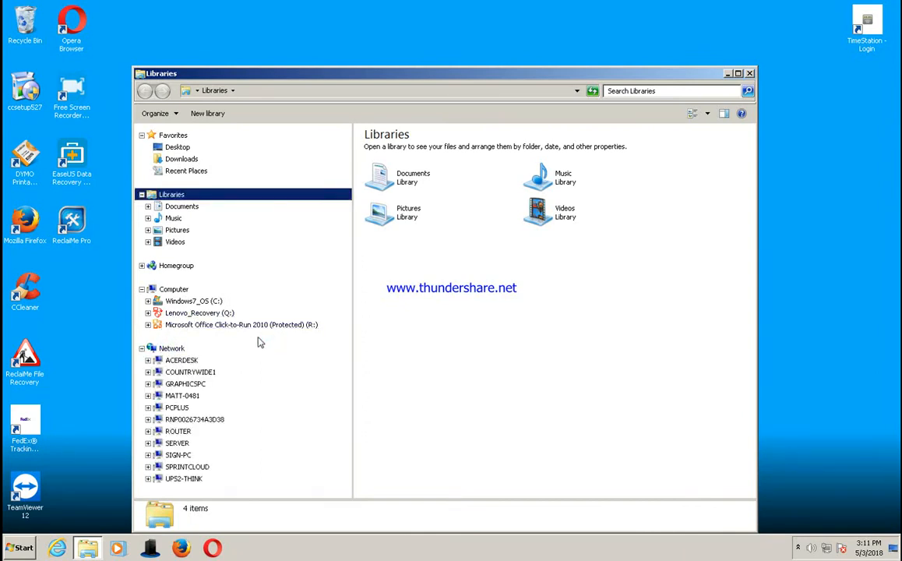
click(184, 445)
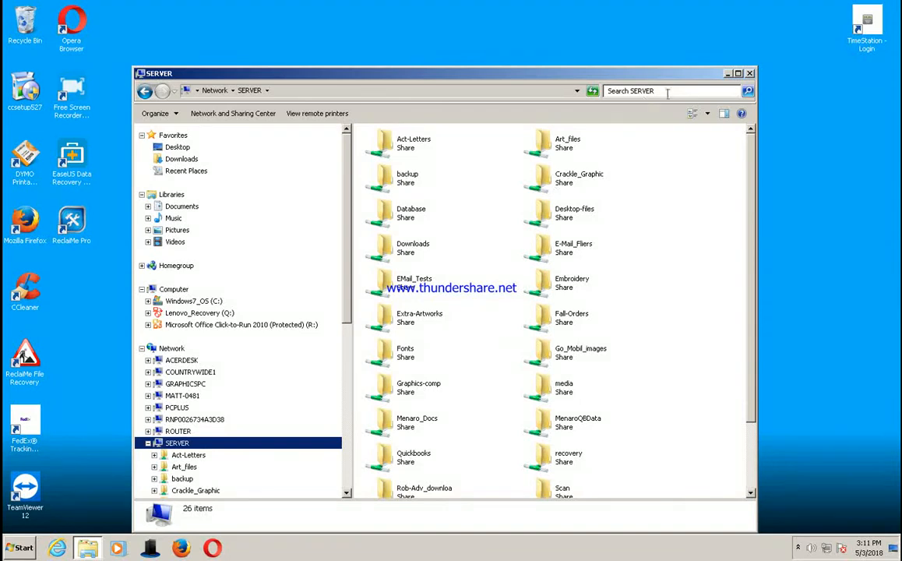
click(555, 248)
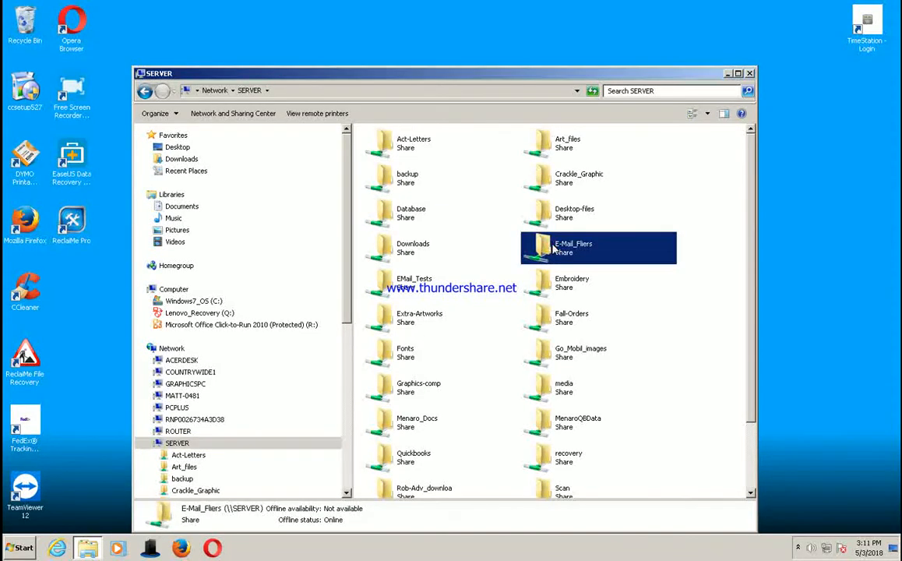
double_click(414, 282)
Step: Copy the net folder from EMail_Tests to the desktop and place it beside the TimeStation shortcut
click(383, 190)
drag(386, 193, 824, 92)
click(832, 85)
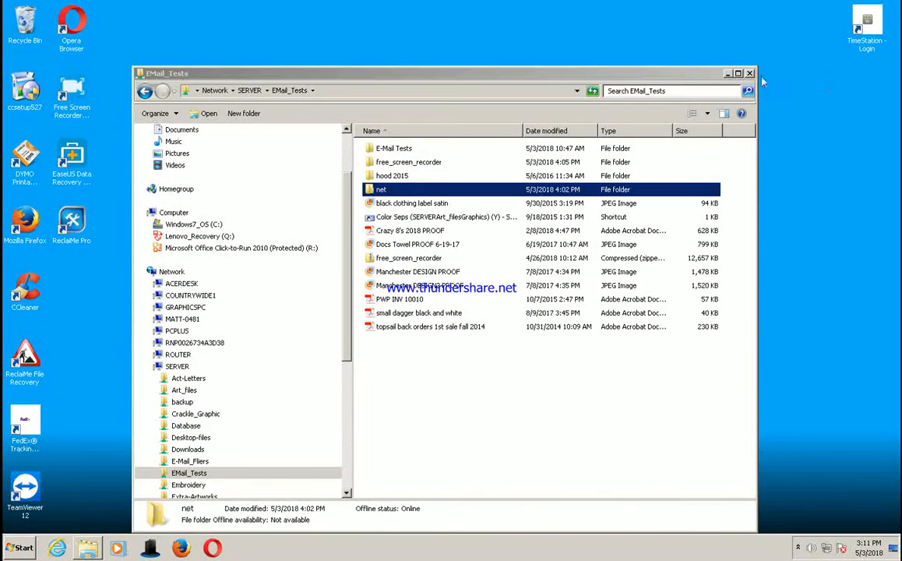
click(727, 74)
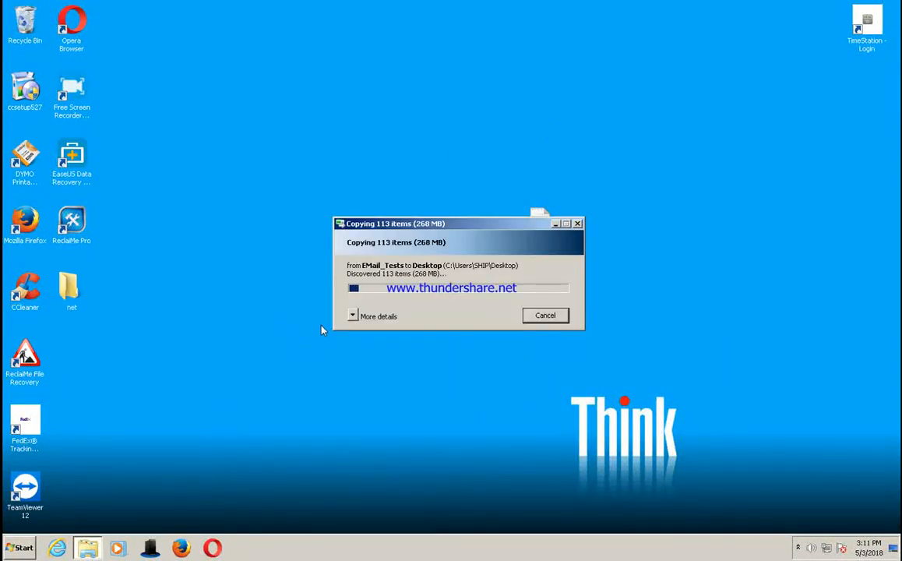
click(71, 296)
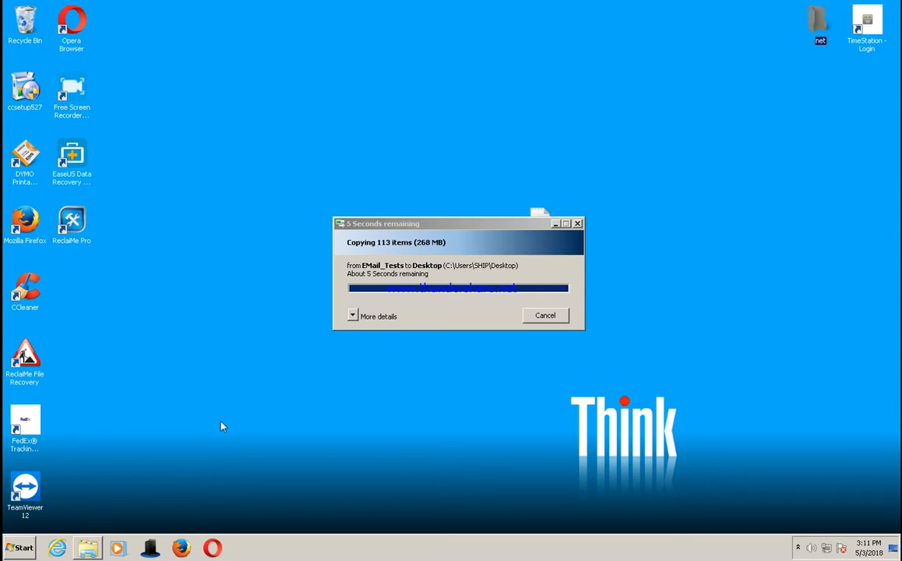
Step: Open the EmbnetServerSingle folder inside NET-X5_WINXP_WIN7_WIN8-1.2.3 in the desktop's net folder
double_click(817, 24)
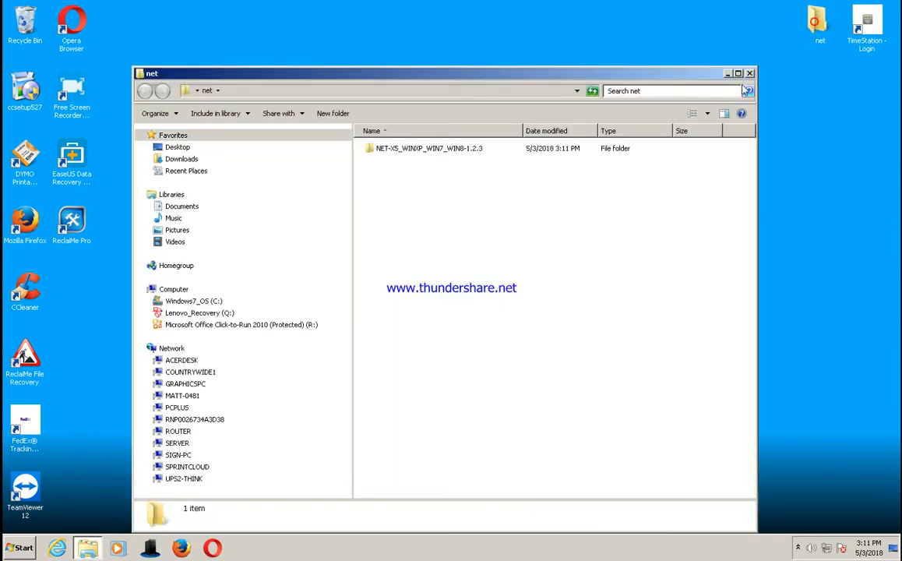
double_click(435, 149)
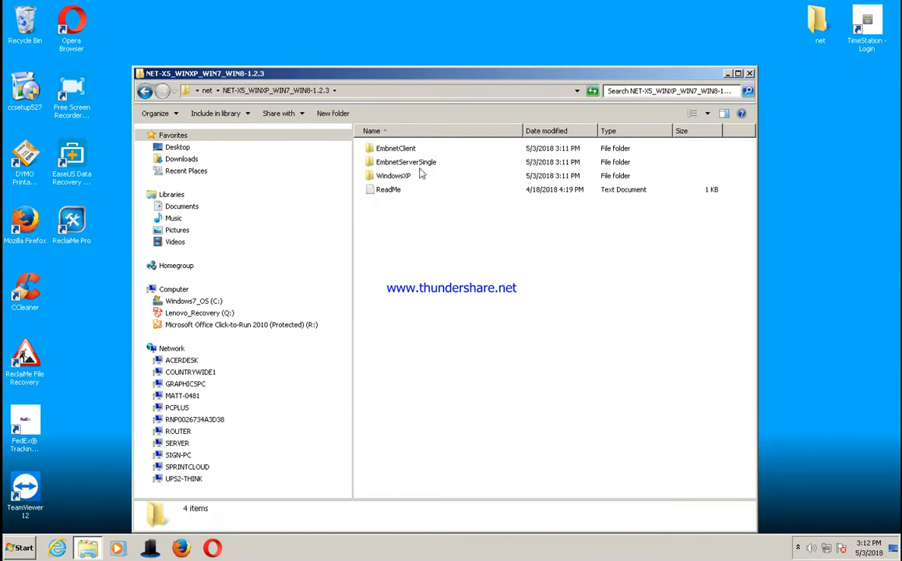
click(426, 163)
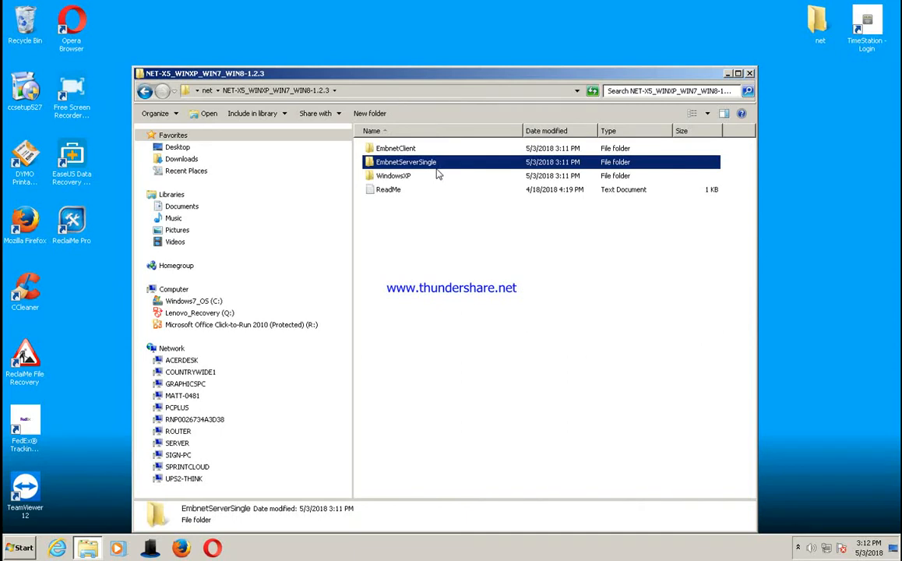
click(412, 151)
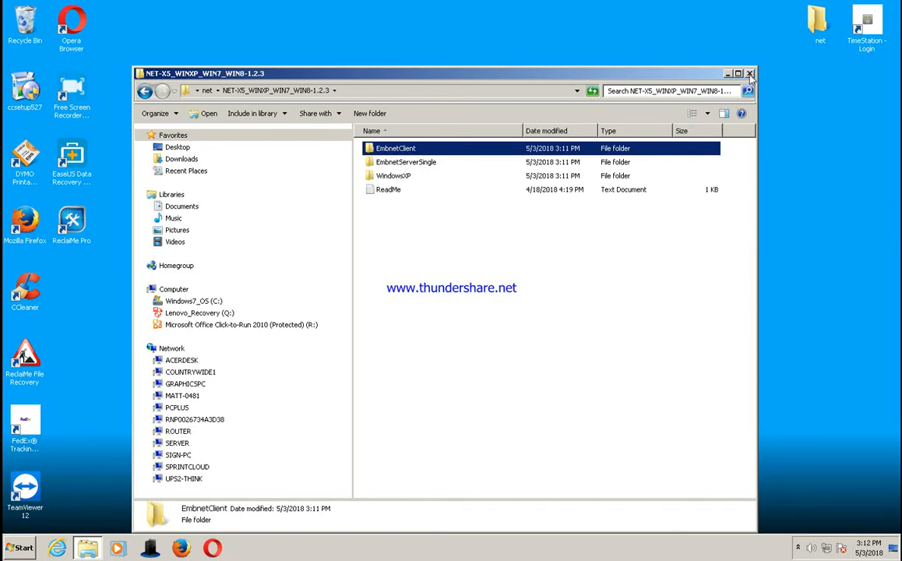
double_click(434, 164)
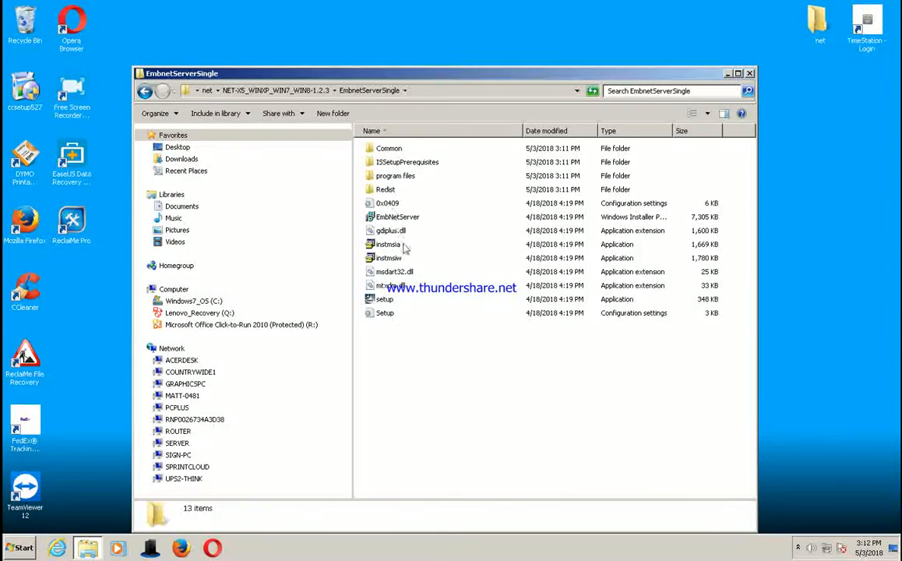
Step: Launch the setup application in EmbnetServerSingle and start installing the required Microsoft SQL Server 2008 Express R2 EMBNET Install
click(387, 299)
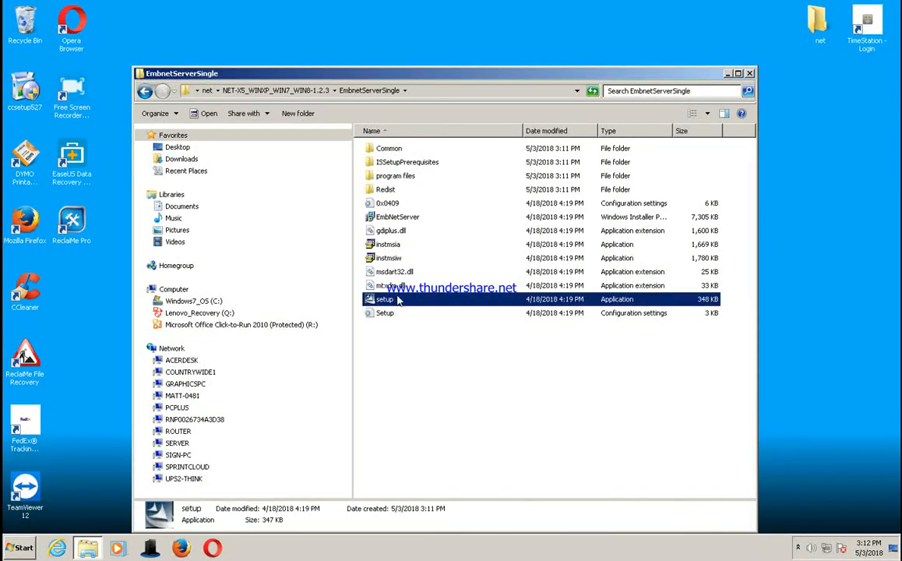
right_click(434, 299)
click(460, 312)
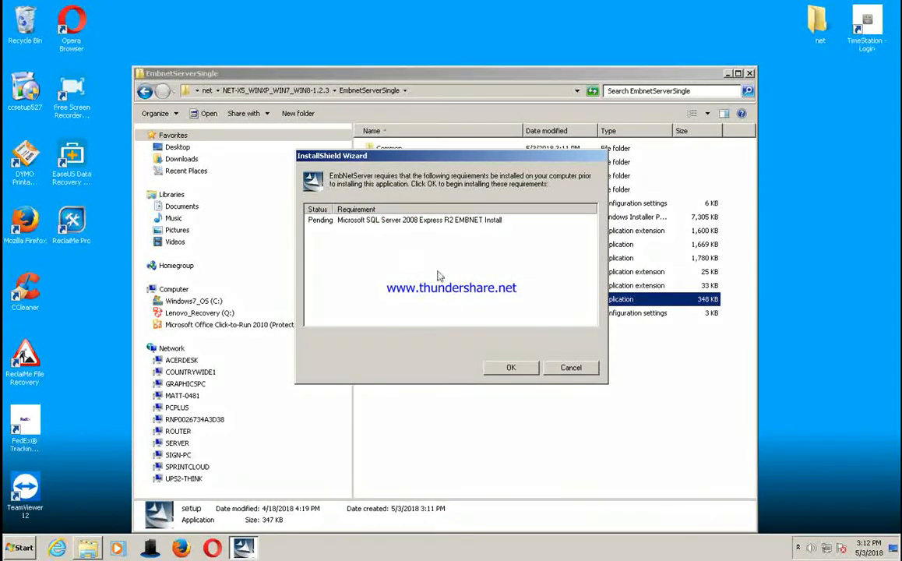
click(506, 369)
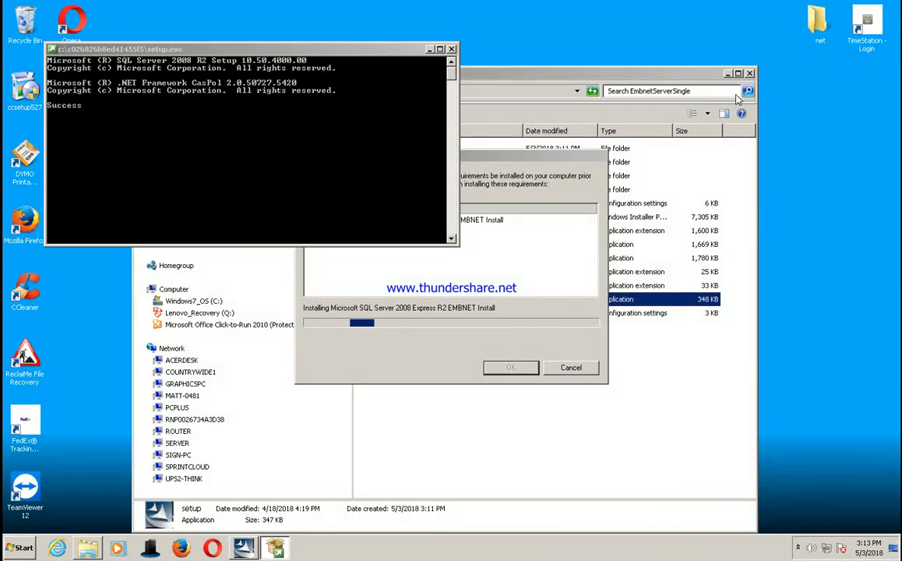
click(323, 50)
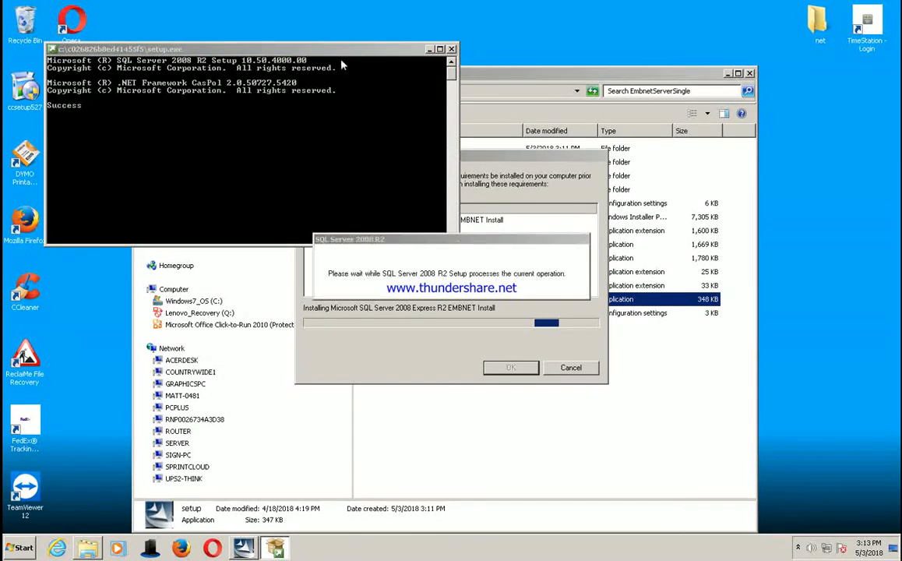
click(347, 53)
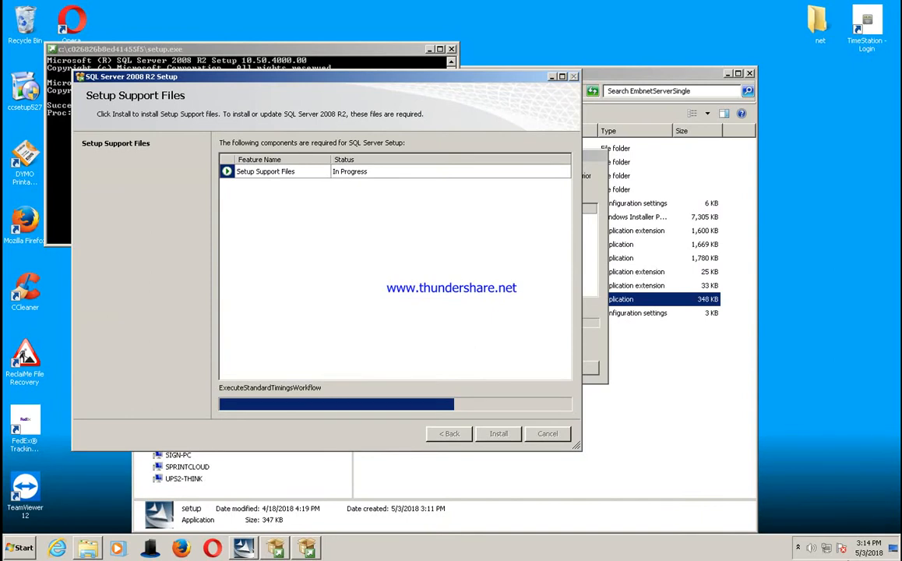
click(797, 549)
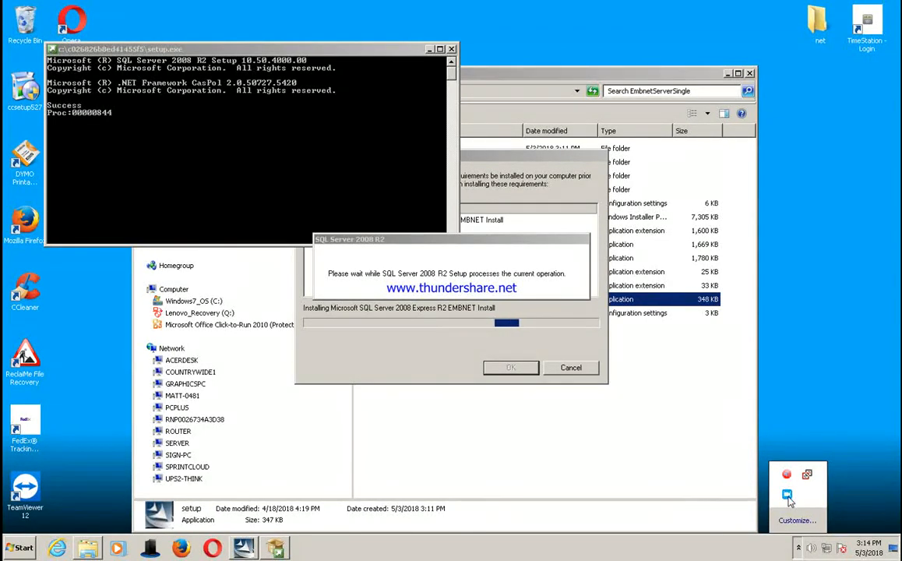
click(787, 497)
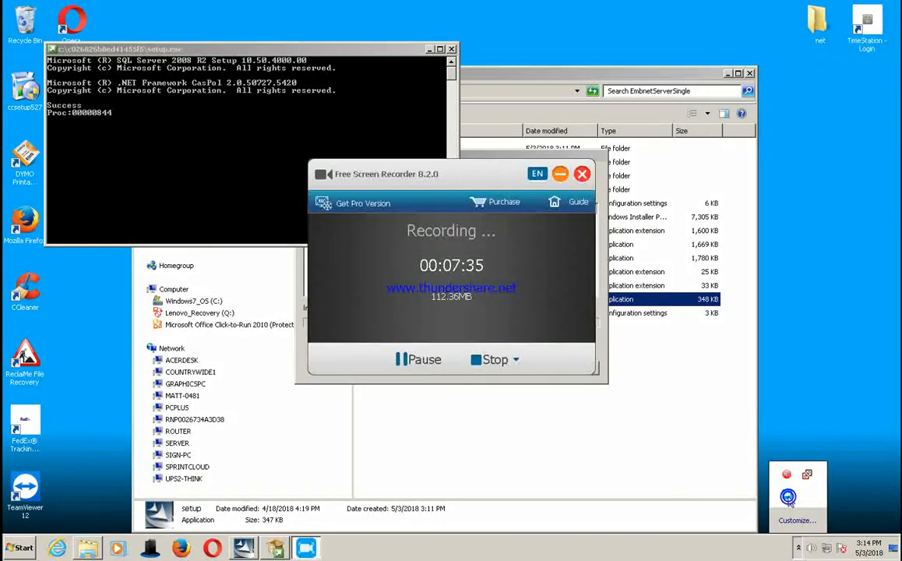
click(403, 360)
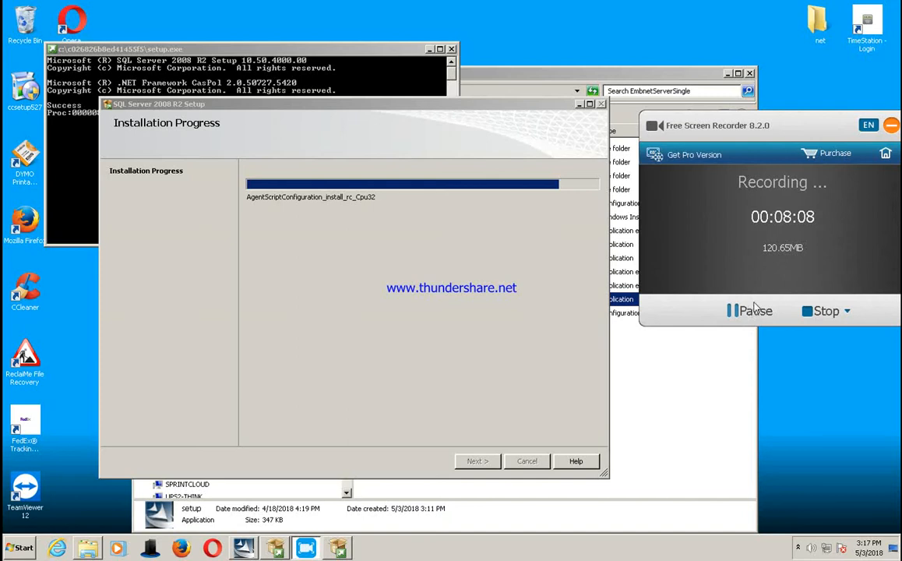
click(760, 315)
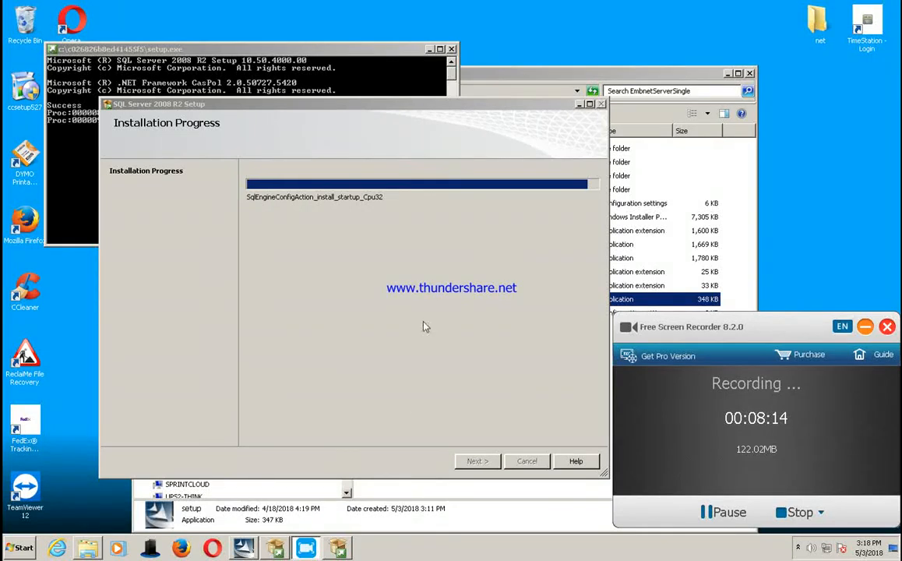
click(503, 107)
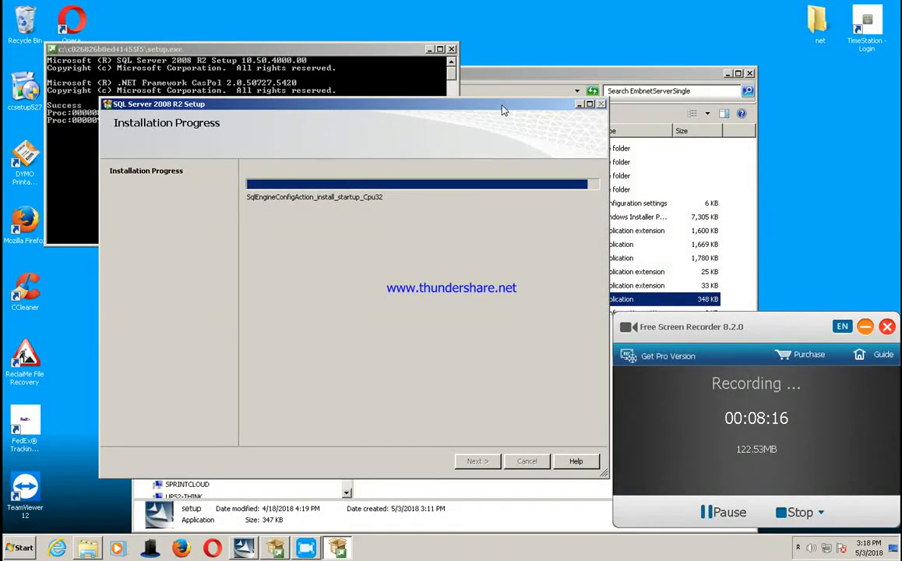
click(343, 49)
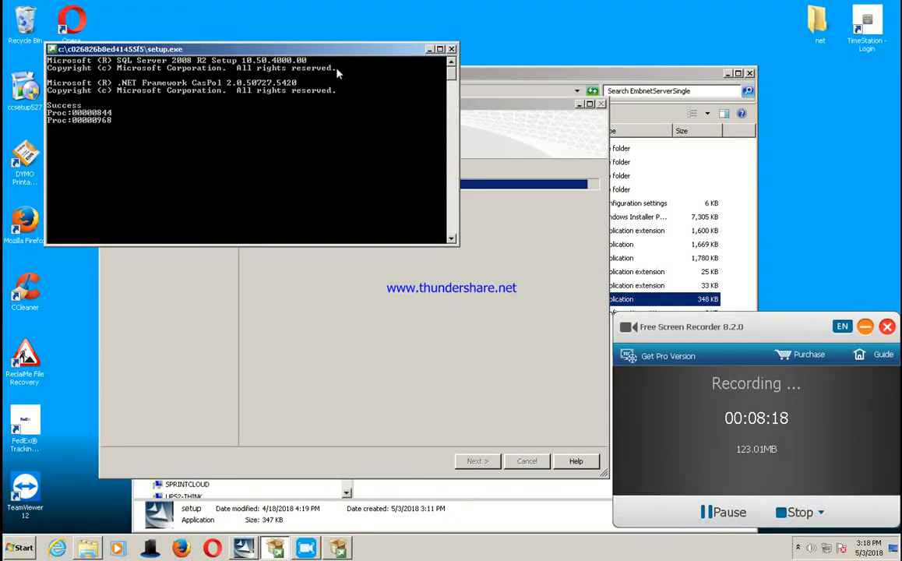
Step: Proceed through the EmbNetServer InstallShield Wizard and start the installation
click(526, 109)
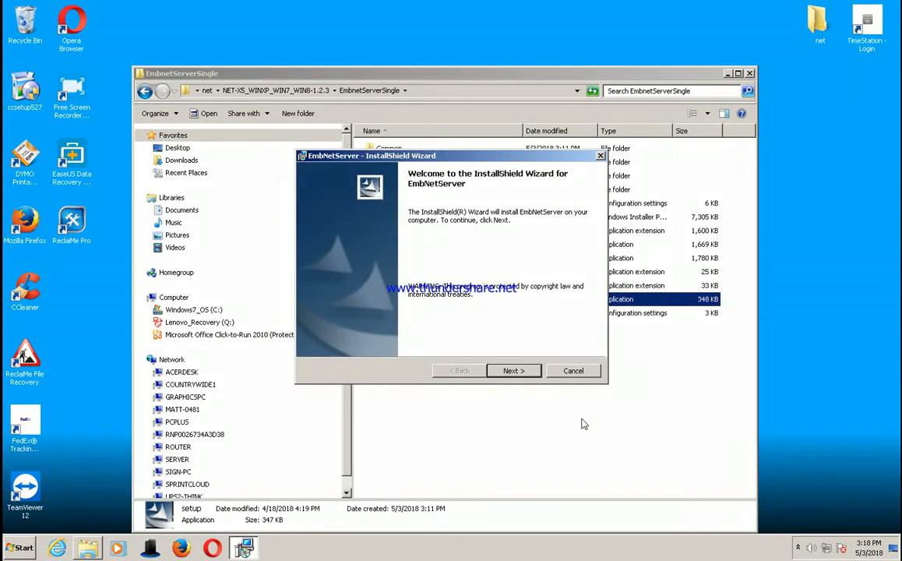
click(514, 371)
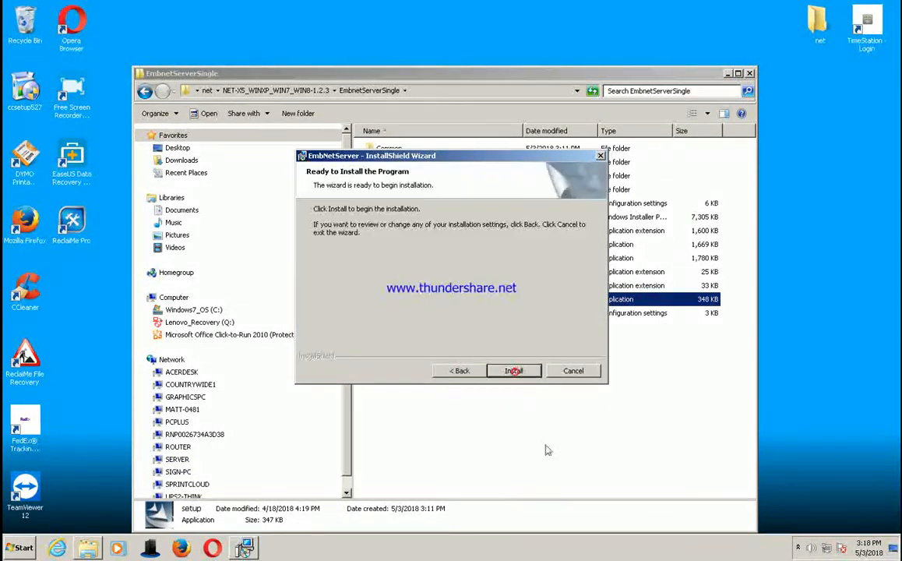
click(521, 375)
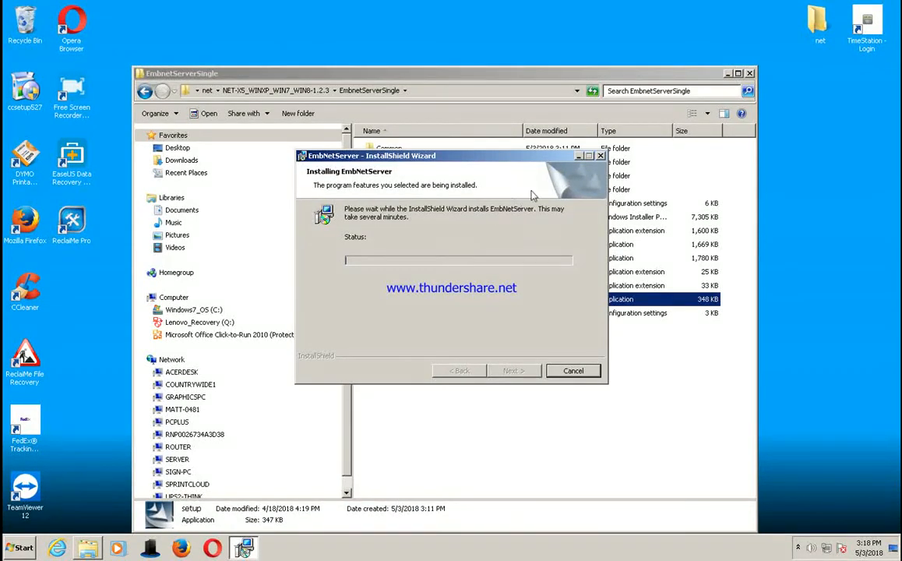
click(798, 549)
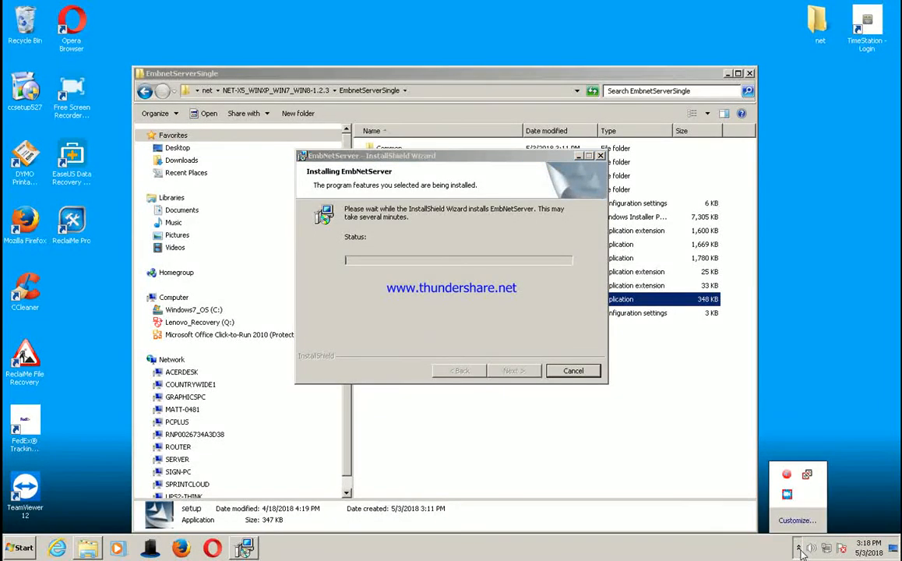
click(786, 494)
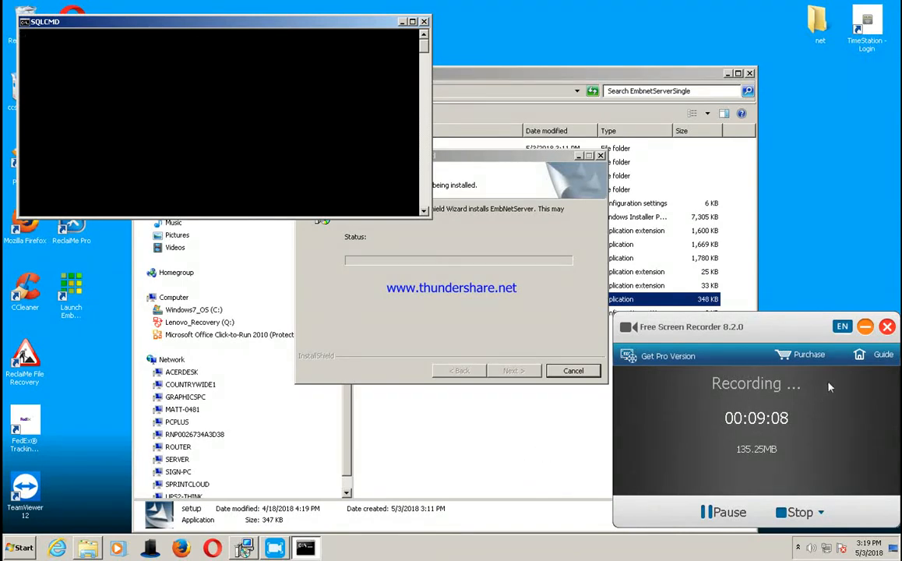
click(747, 445)
drag(783, 346, 675, 538)
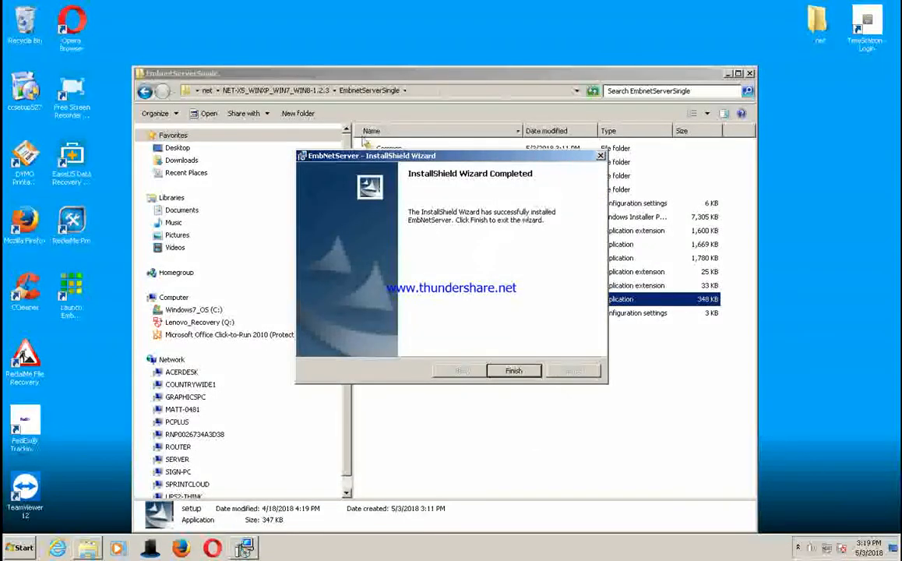
Step: Finish the completed EmbNetServer wizard and close the EmbnetServerSingle folder window
click(530, 375)
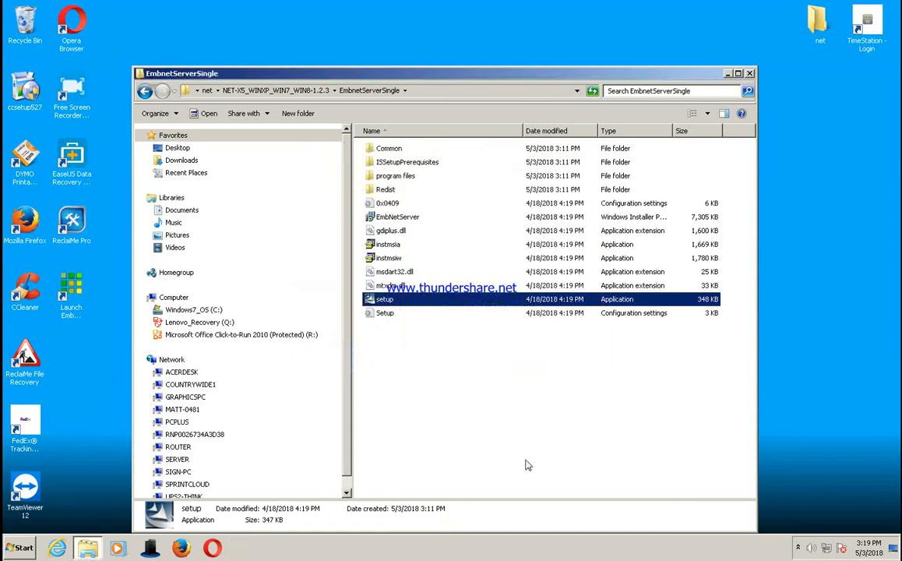
click(749, 74)
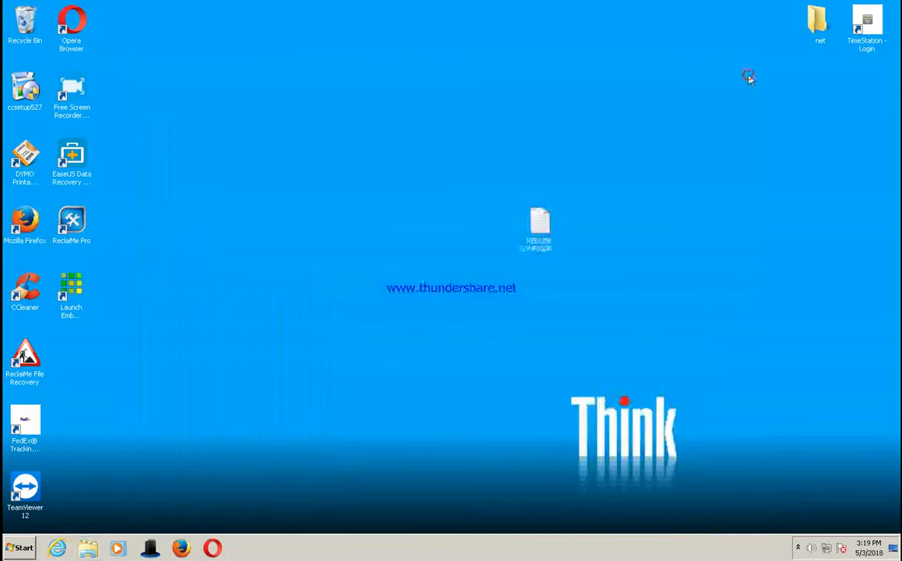
Step: Move the Launch EmbNet Server shortcut away from the other icons into the open middle area of the desktop
click(798, 548)
click(797, 549)
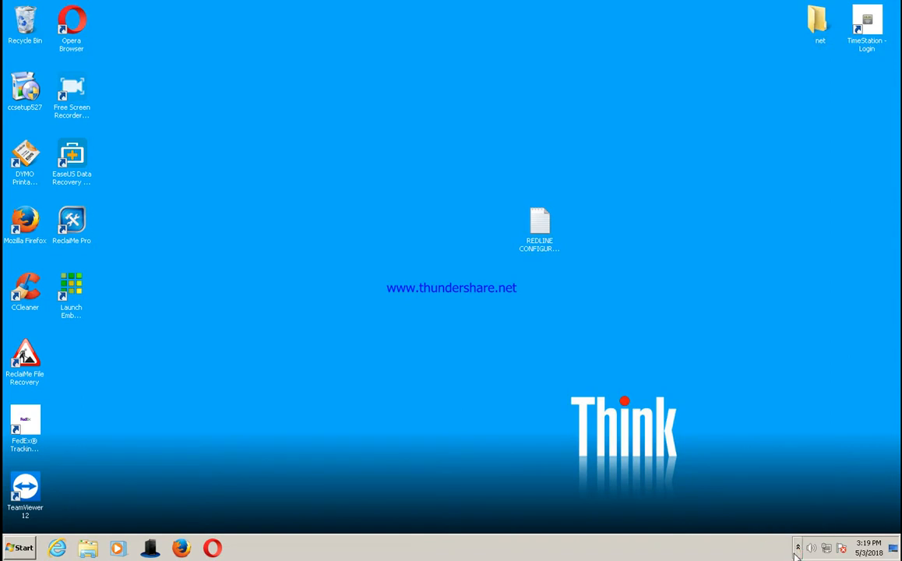
drag(170, 263, 399, 144)
click(344, 254)
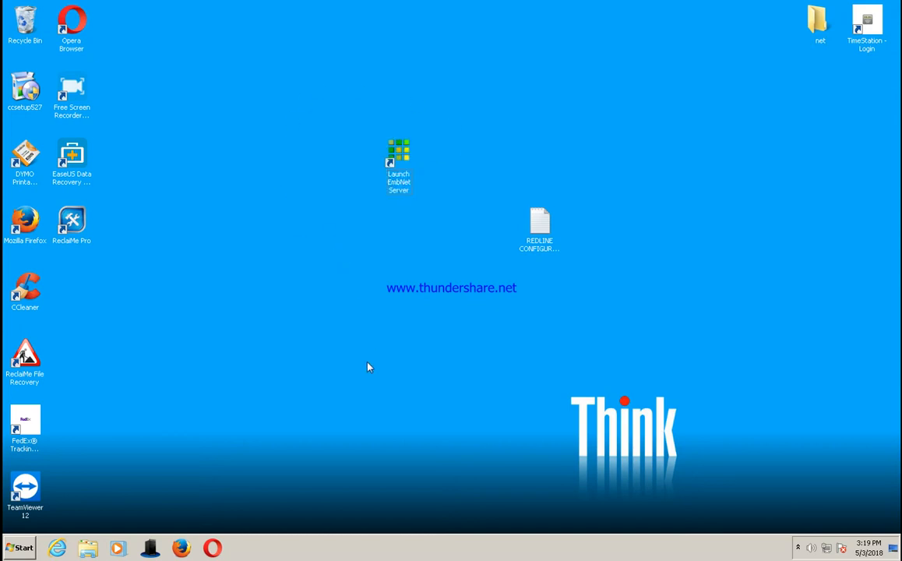
Step: Launch EmbNet Server from its desktop shortcut and minimize its window
double_click(399, 175)
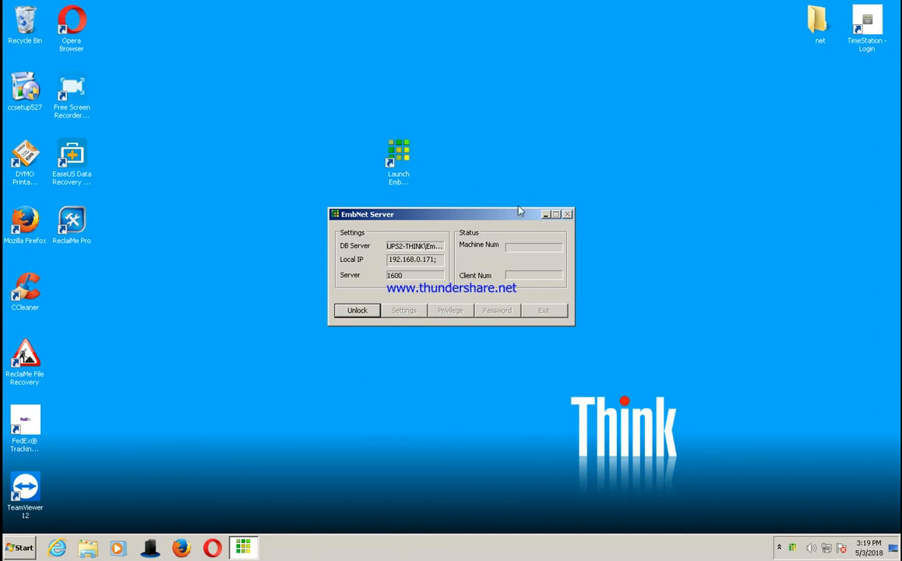
click(546, 216)
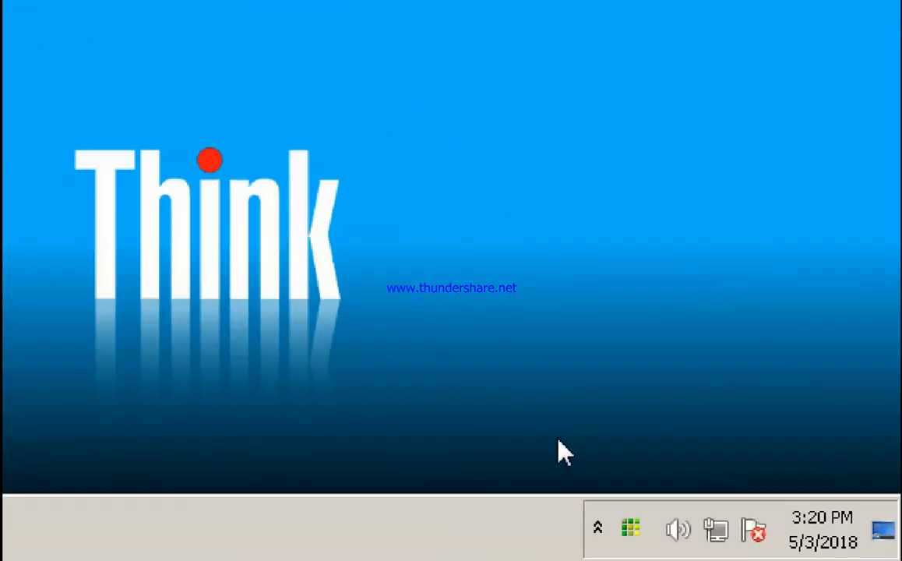
Step: Reopen the EmbNet Server main window from the notification area and minimize it again
right_click(636, 530)
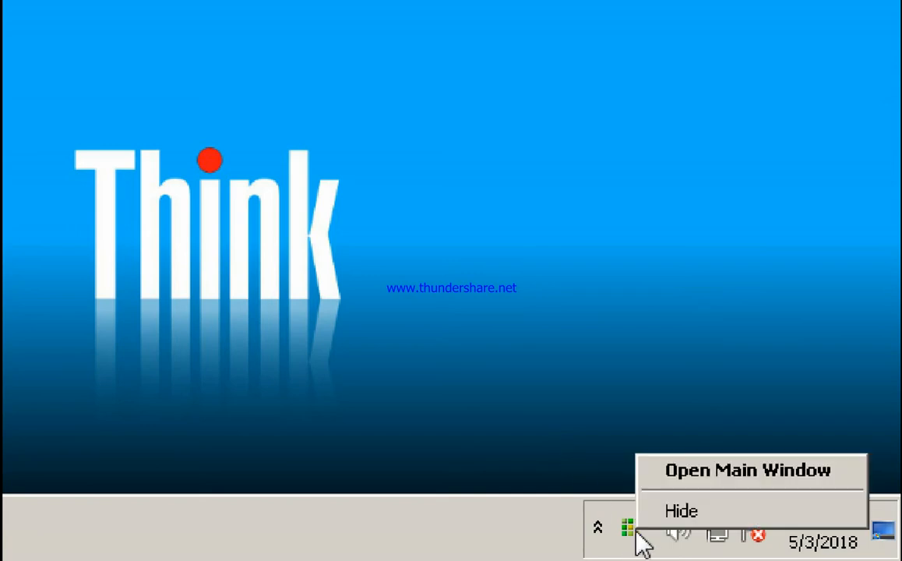
click(705, 477)
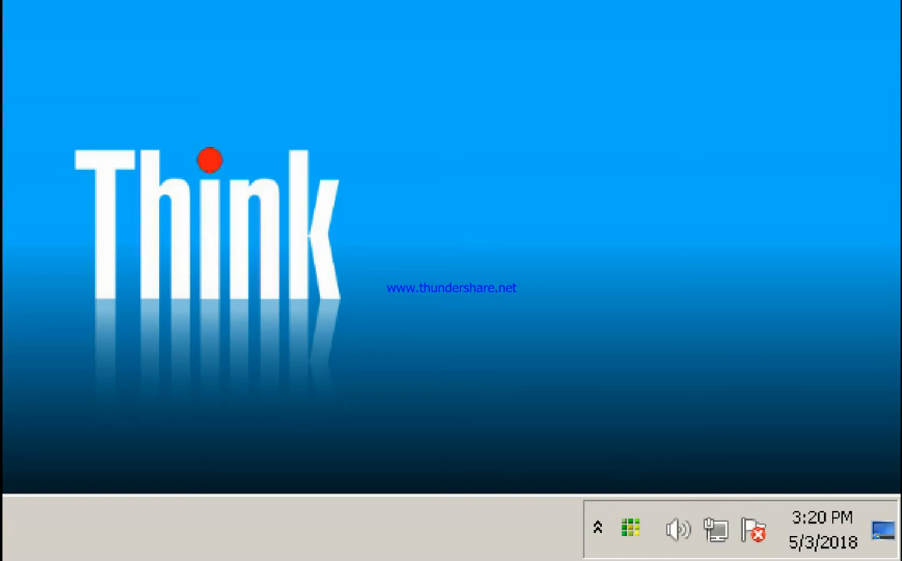
drag(461, 147, 2, 0)
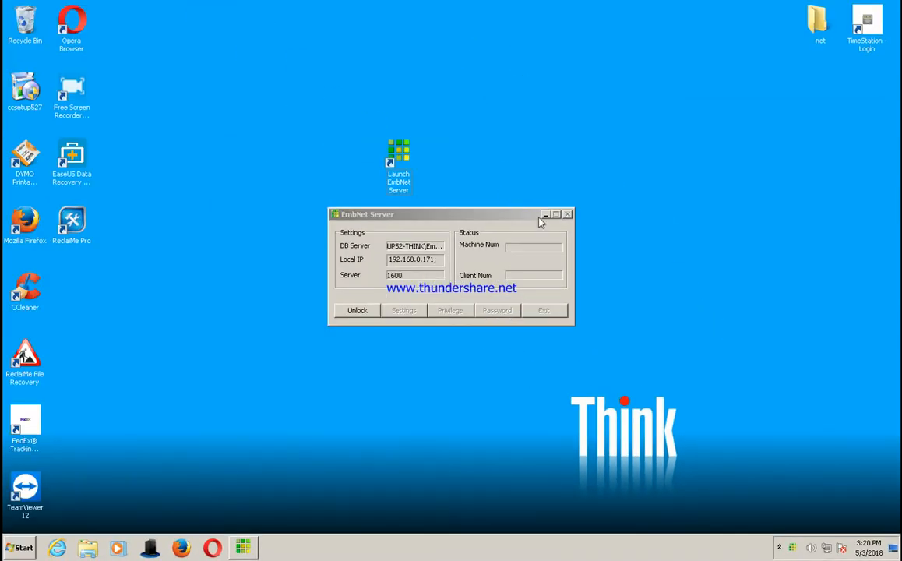
click(546, 213)
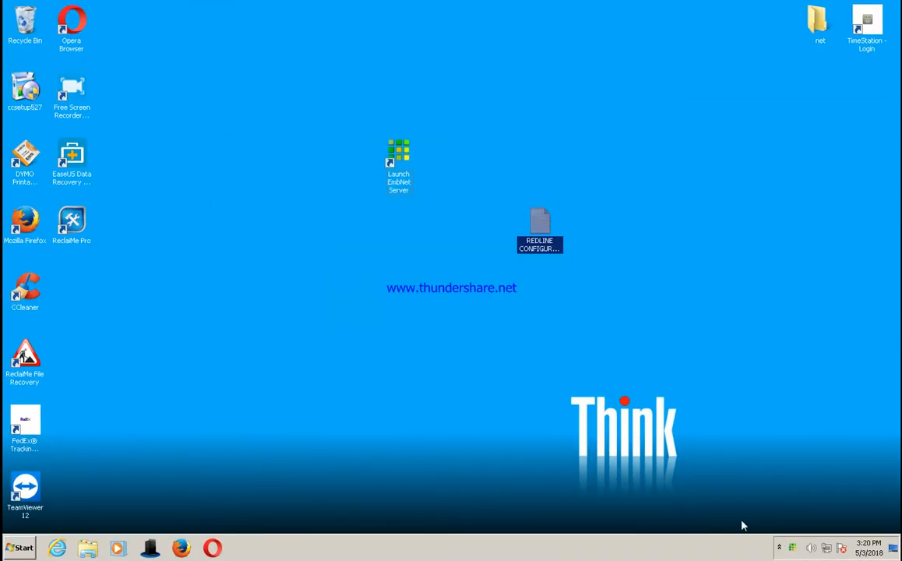
click(428, 364)
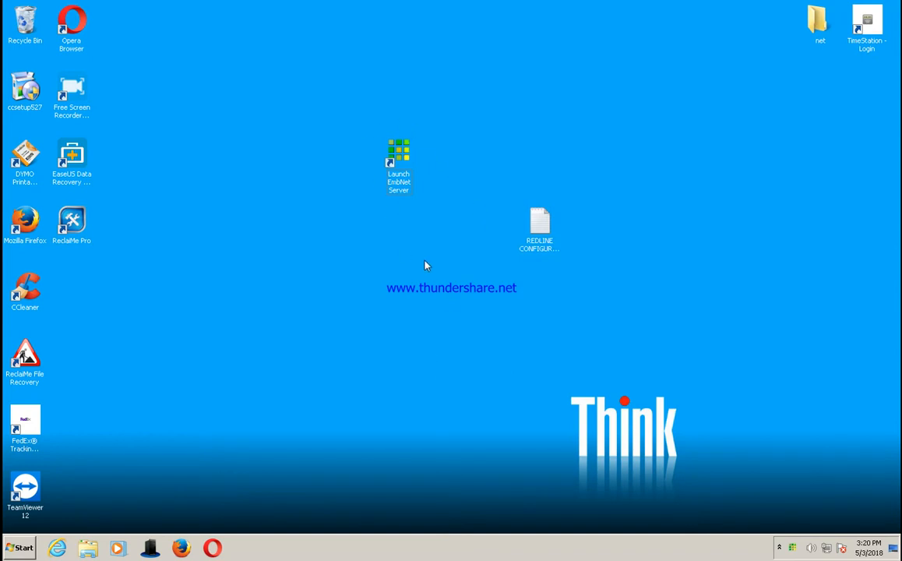
Step: Move the REDLINE CONFIGURATION file below the TimeStation - Login shortcut on the desktop
click(540, 224)
drag(846, 116, 854, 104)
click(728, 183)
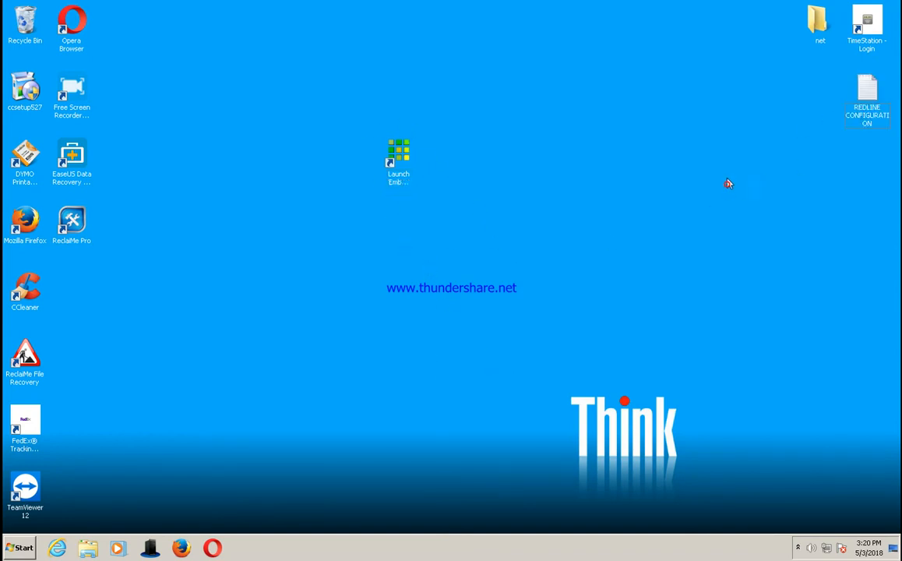
Step: Open the EmbnetClient folder inside NET-X5_WINXP_WIN7_WIN8-1.2.3 in the desktop's net folder
double_click(810, 33)
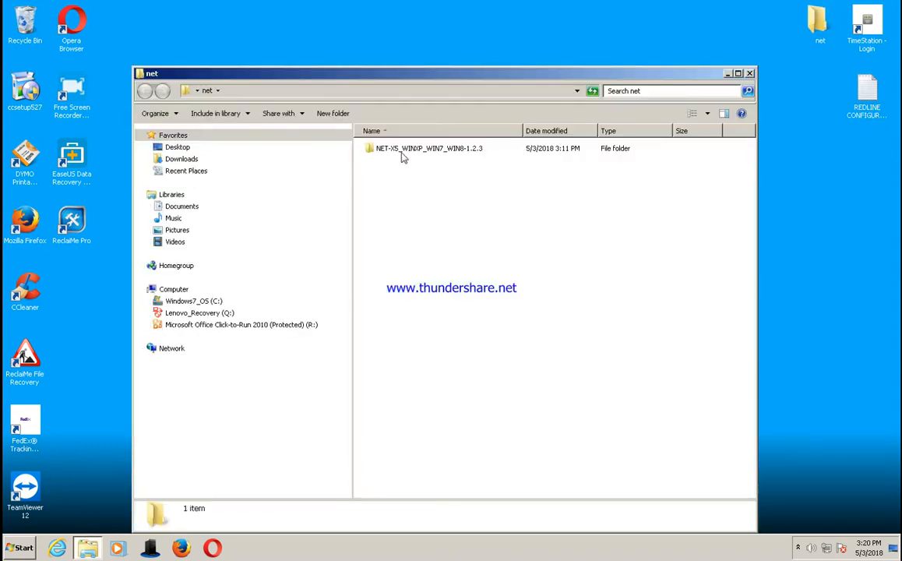
double_click(378, 148)
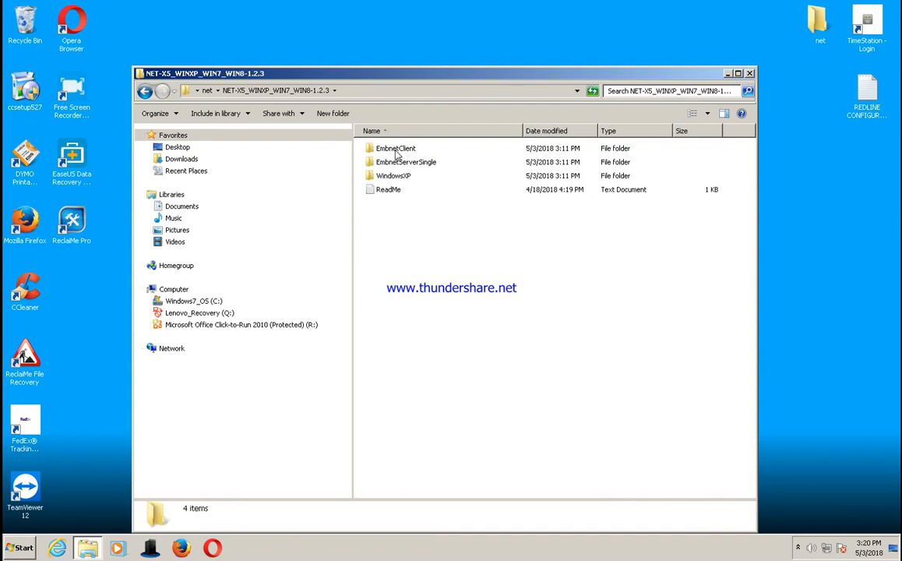
double_click(396, 151)
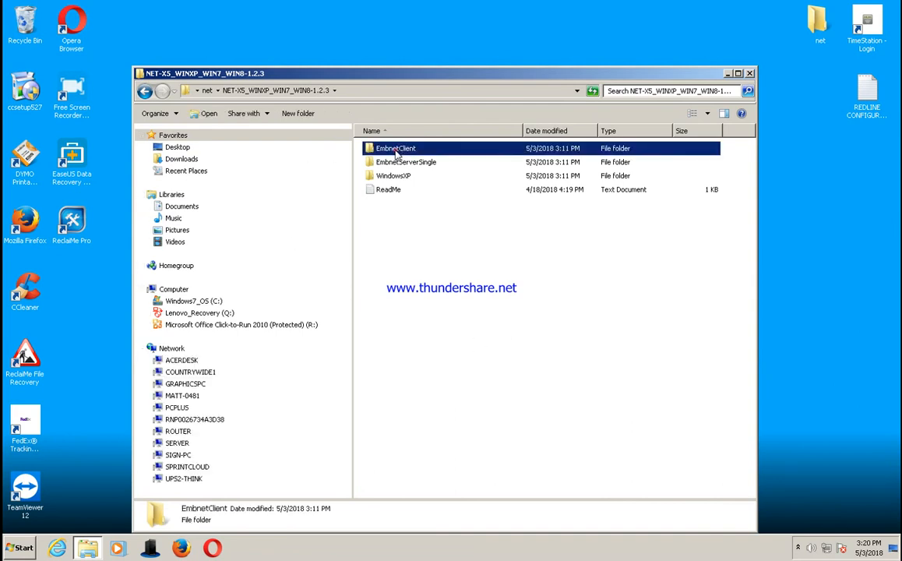
drag(529, 75, 512, 25)
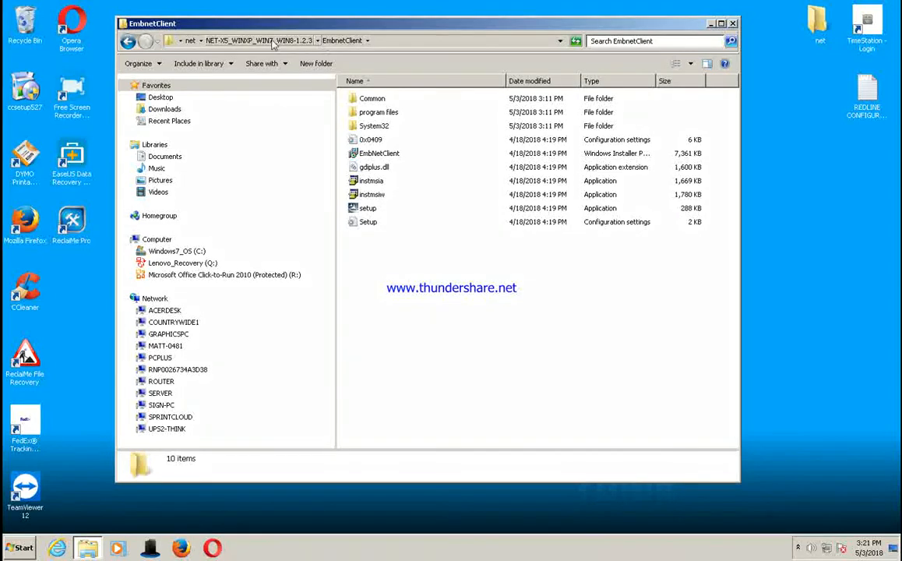
click(248, 41)
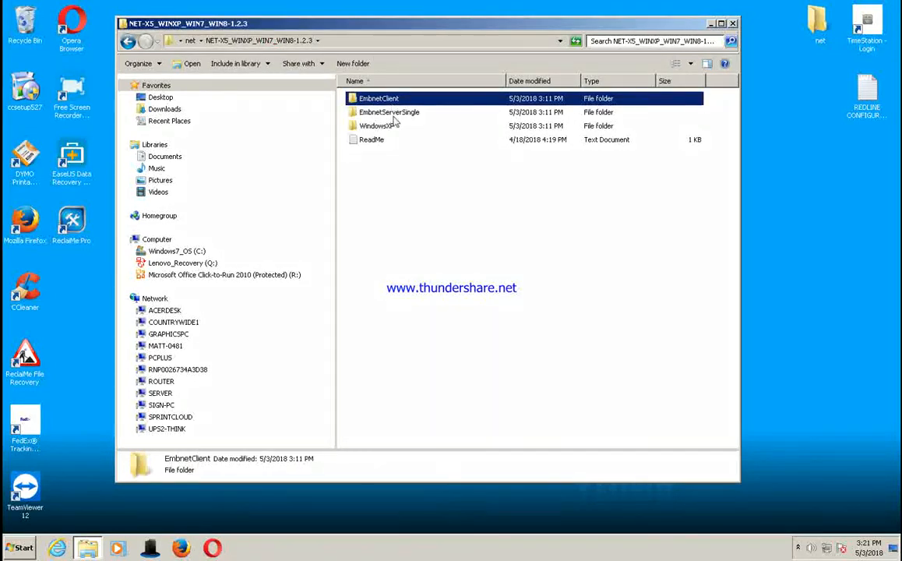
click(400, 113)
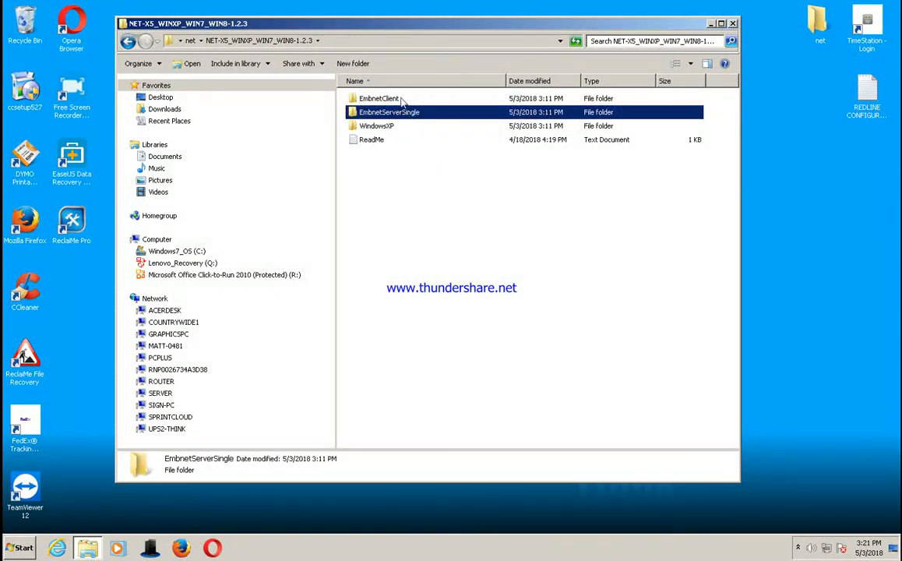
click(366, 98)
double_click(366, 98)
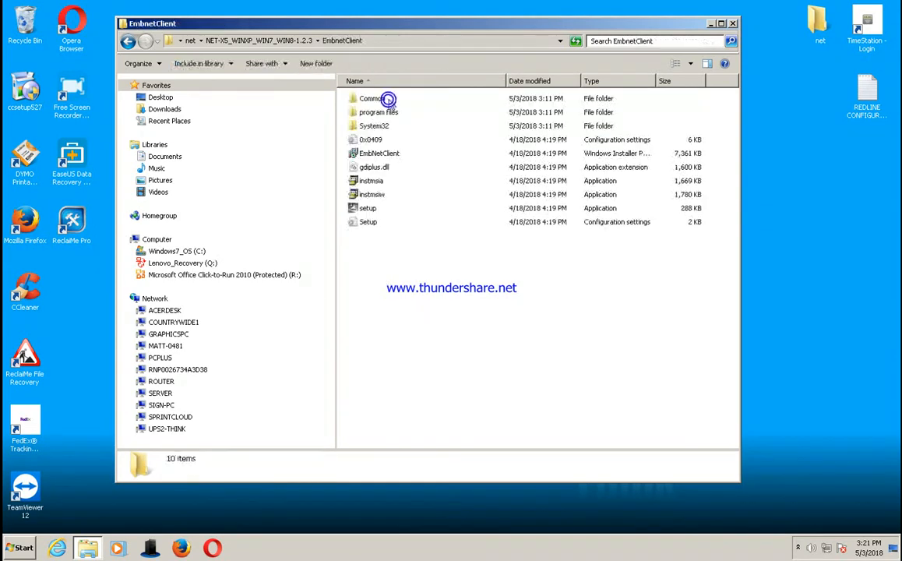
Step: Install EmbNetClient by running its setup application as administrator, and close the EmbnetClient folder window
click(368, 209)
right_click(372, 210)
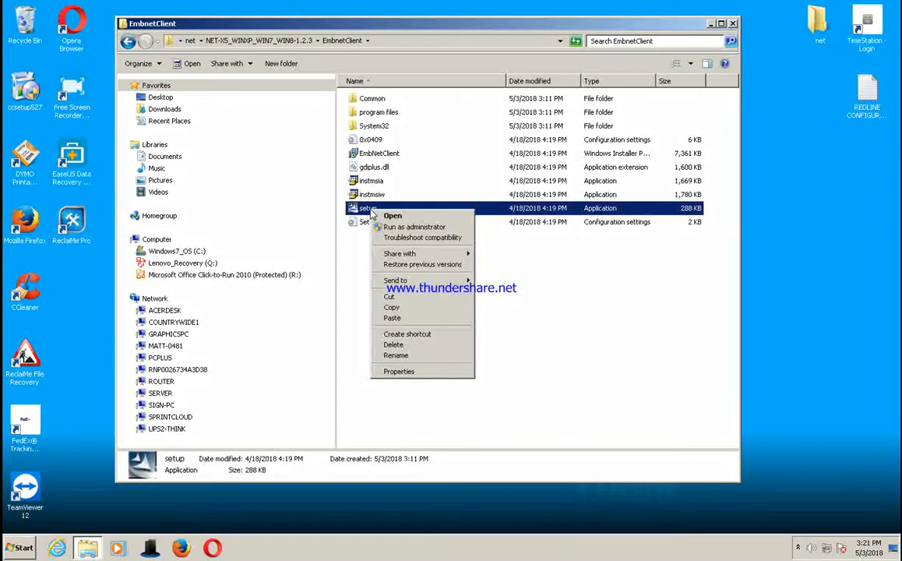
click(405, 226)
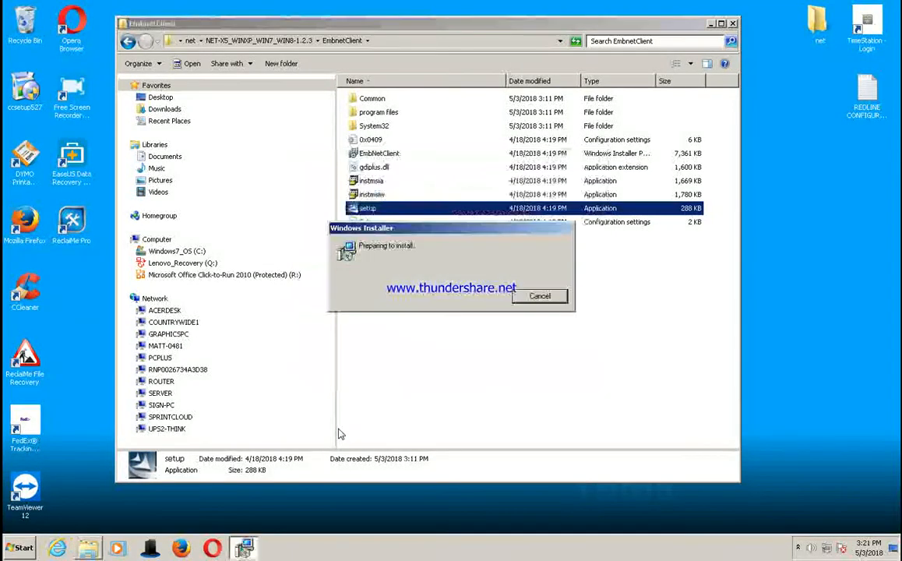
click(514, 373)
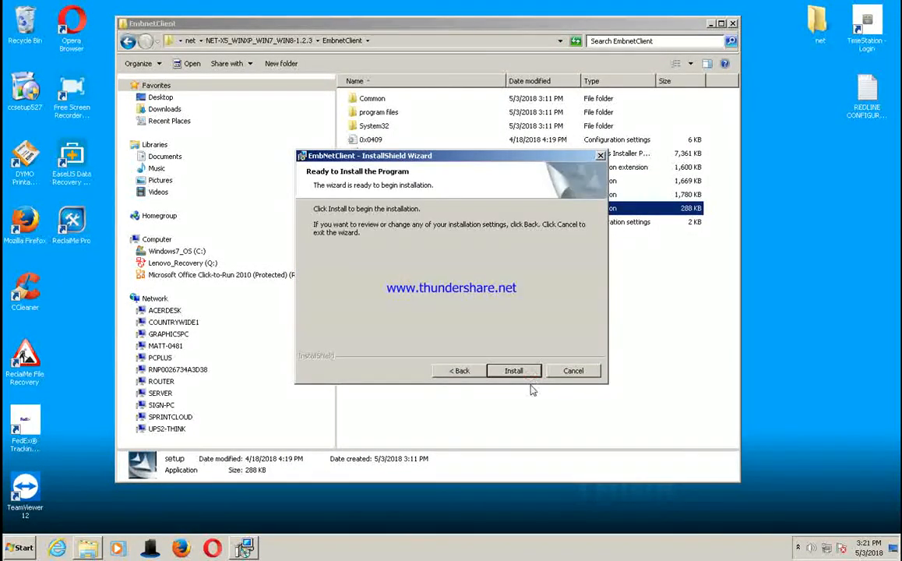
click(518, 371)
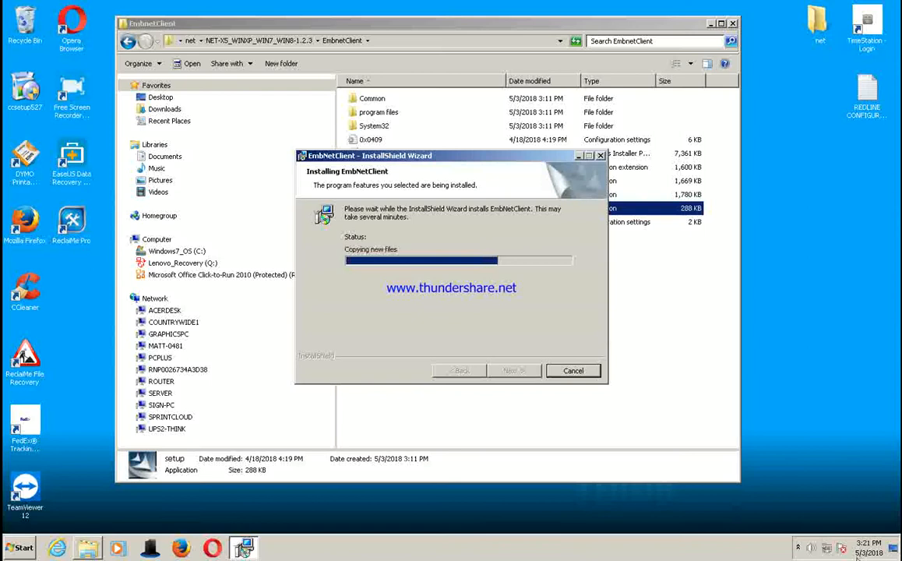
click(799, 549)
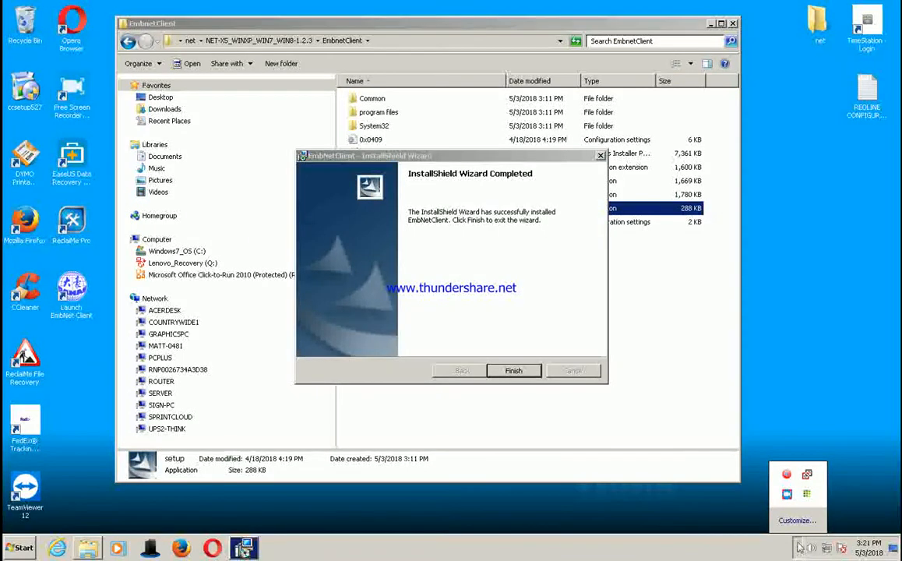
click(515, 371)
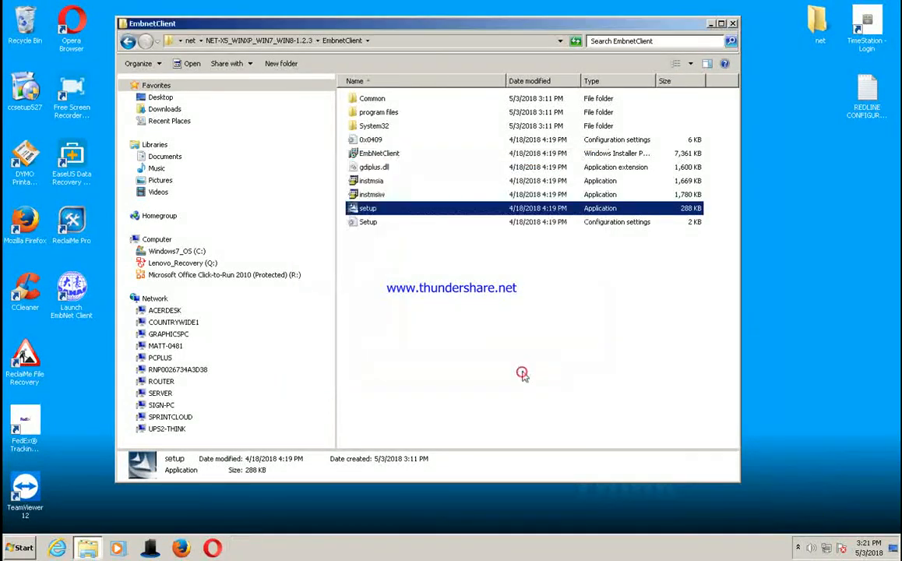
click(733, 24)
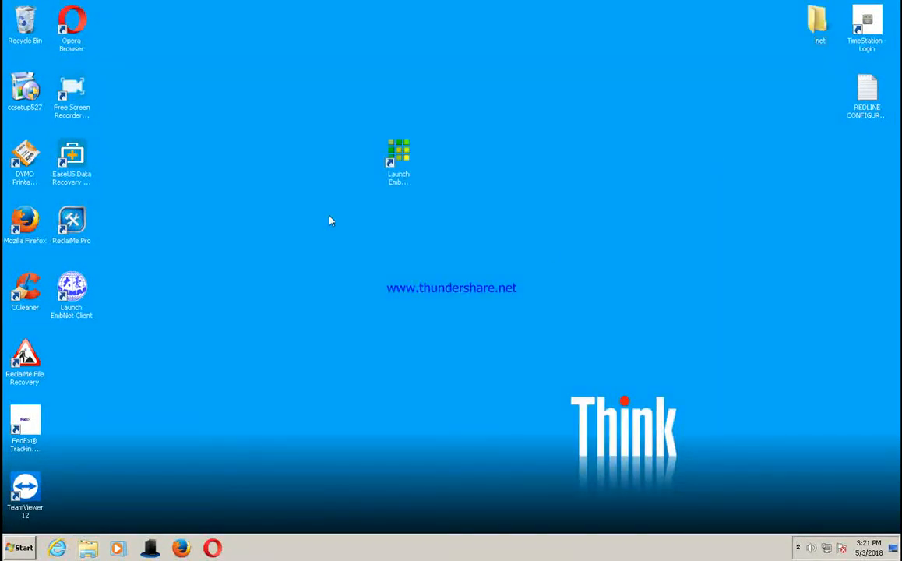
Step: Move the Launch EmbNet Client shortcut beside the Launch EmbNet Server shortcut on the desktop
click(74, 300)
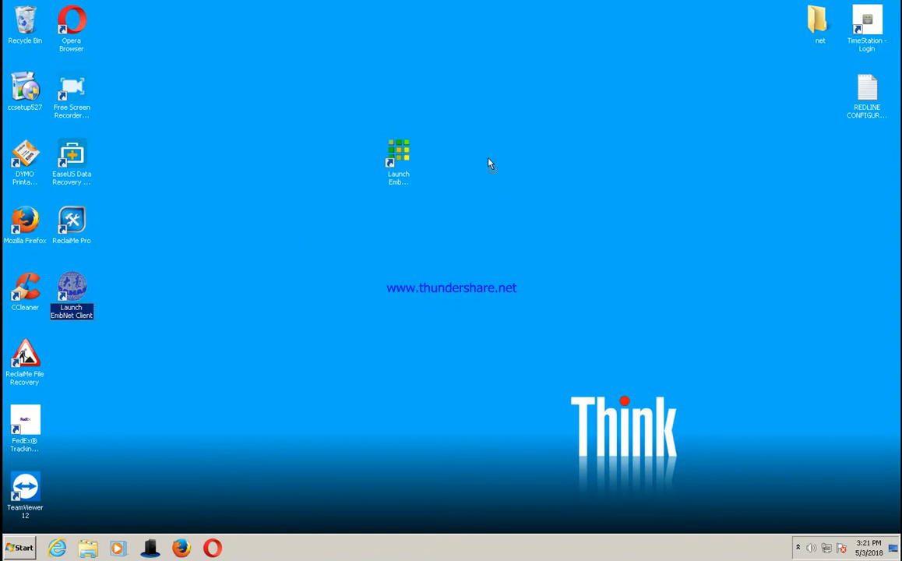
drag(490, 164, 485, 161)
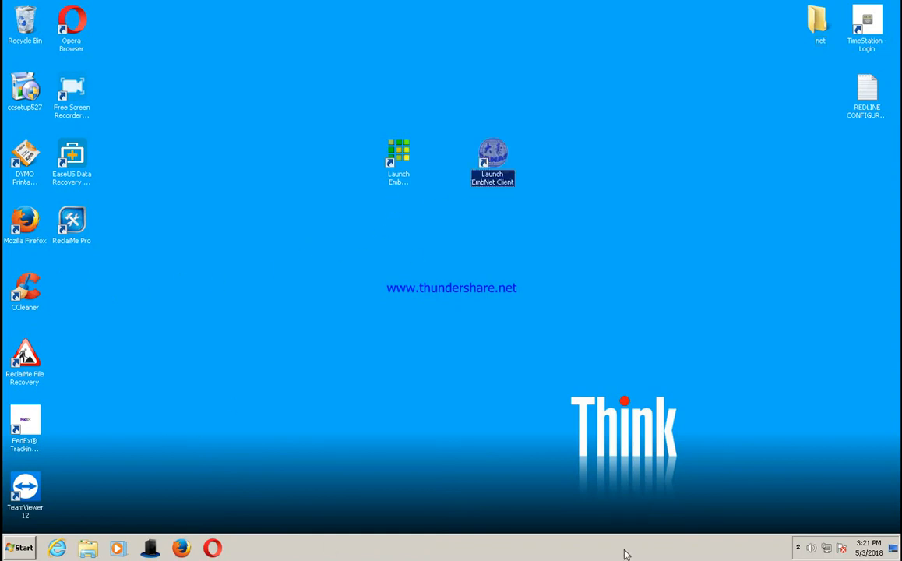
click(798, 547)
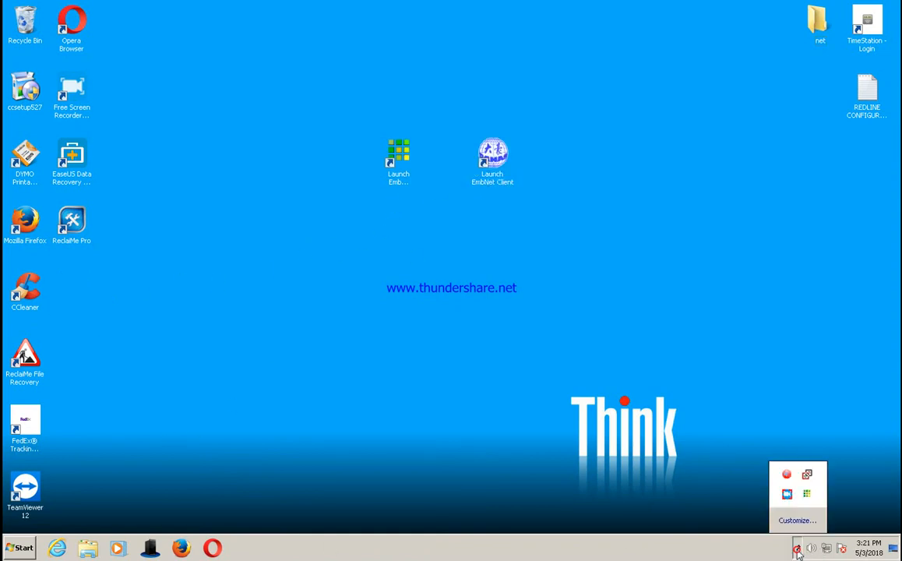
click(788, 494)
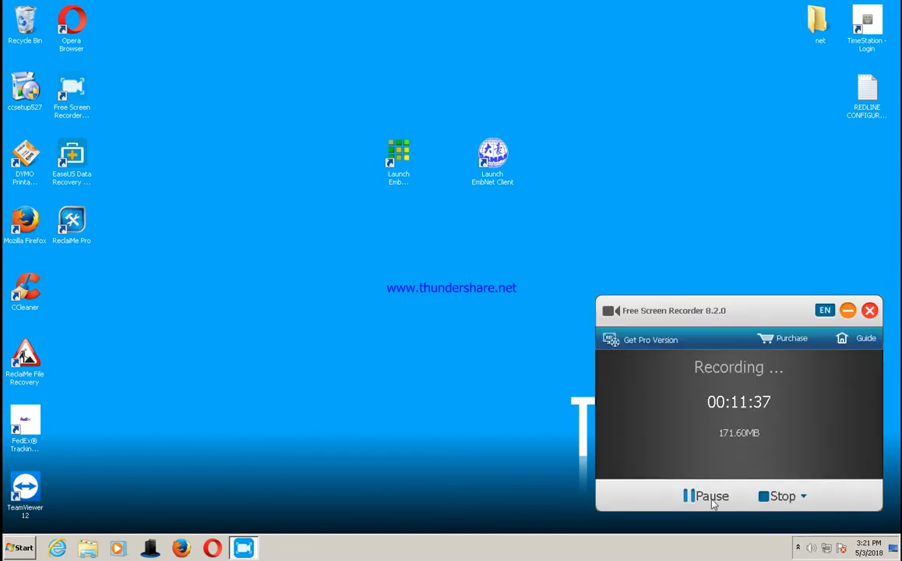
click(848, 310)
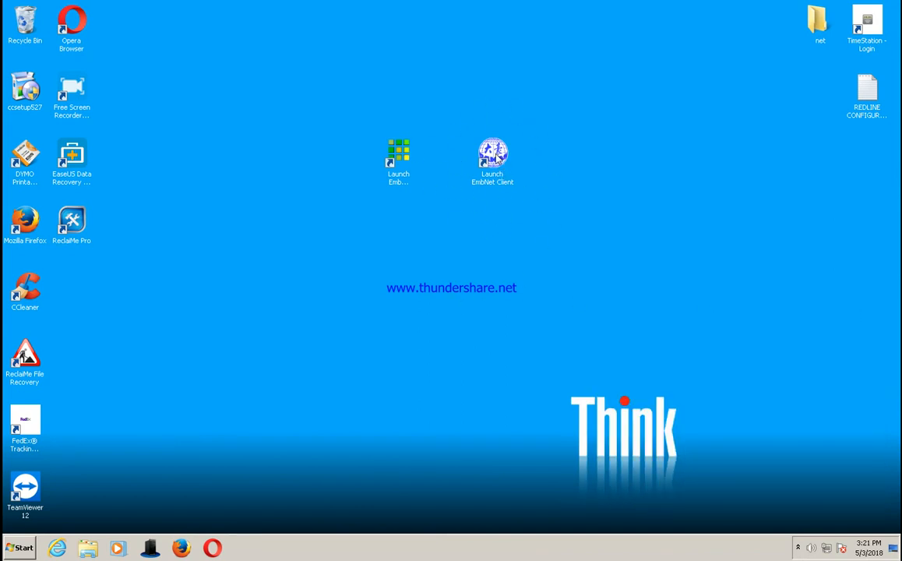
Step: Launch EmbNet Client from the desktop and accept the network configuration with server IP 127.0.0.1 and port 1600
click(798, 548)
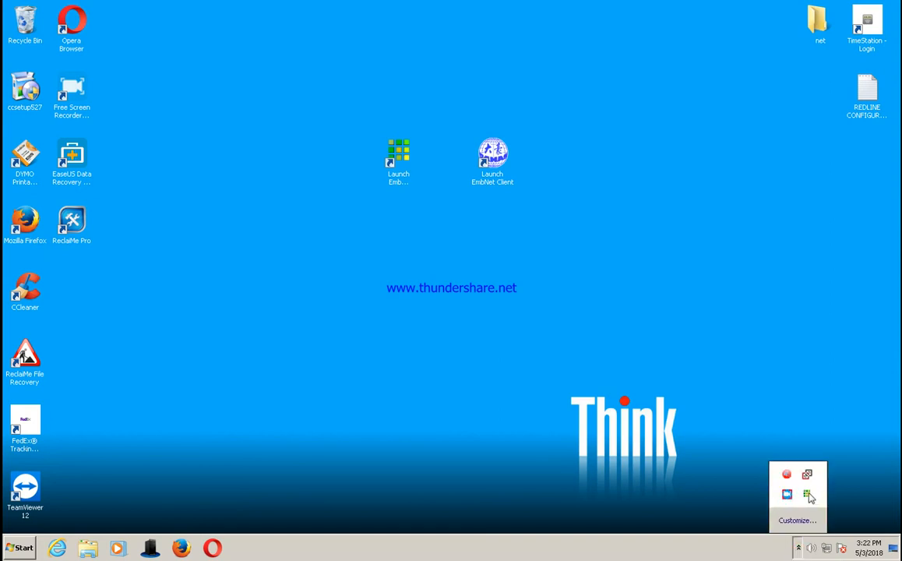
double_click(493, 153)
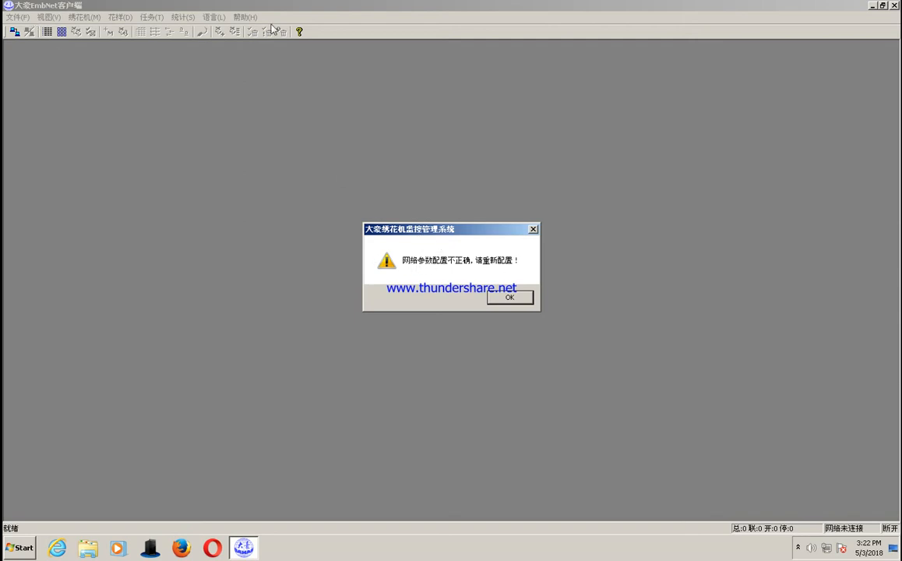
click(520, 300)
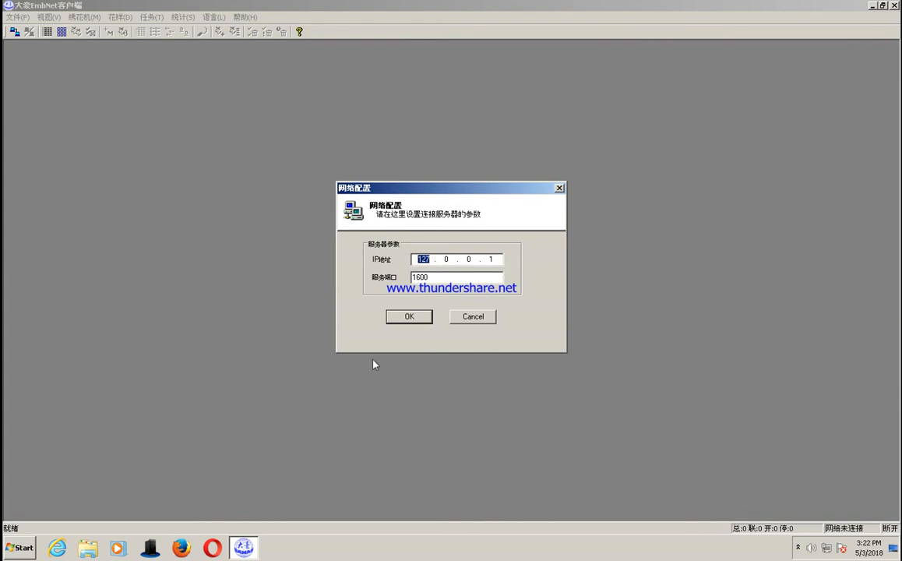
click(409, 316)
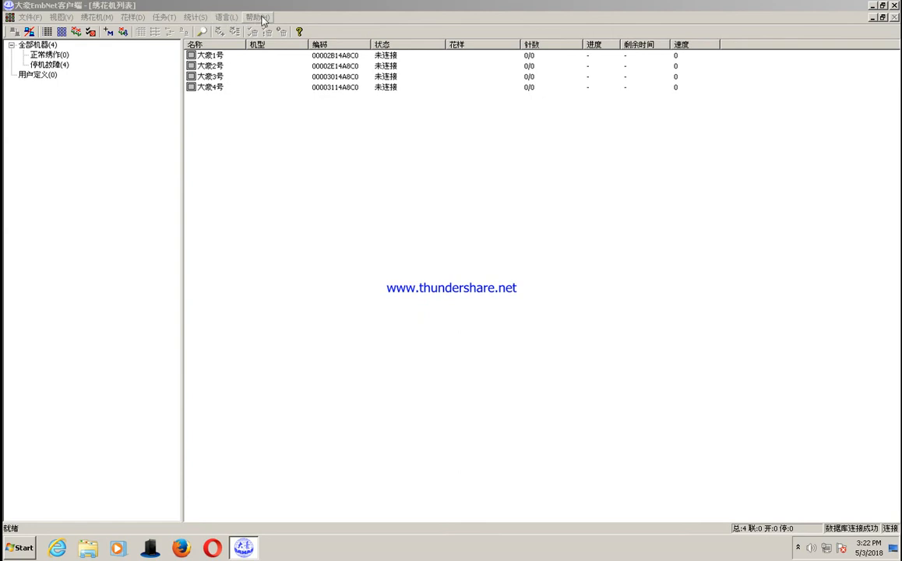
Step: Switch the client's interface language from Chinese to English
click(226, 18)
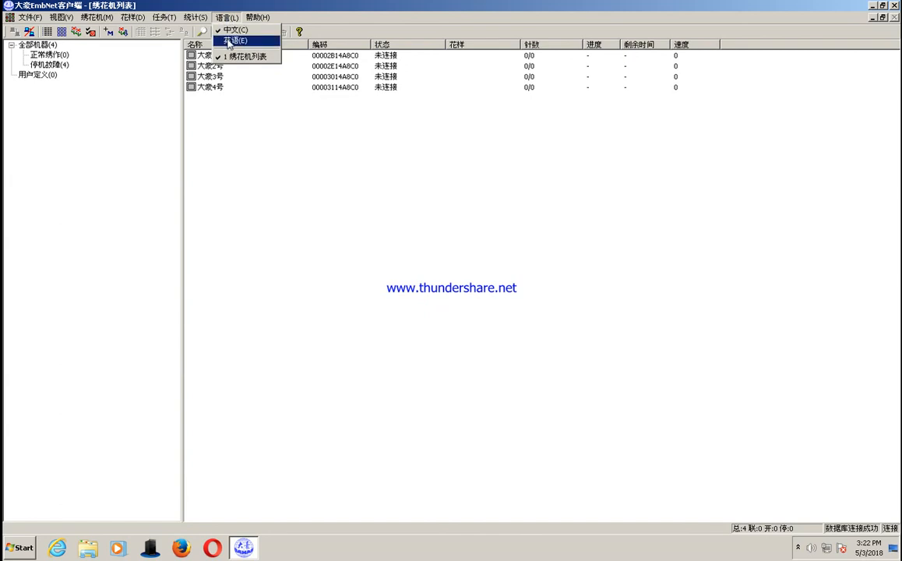
click(229, 41)
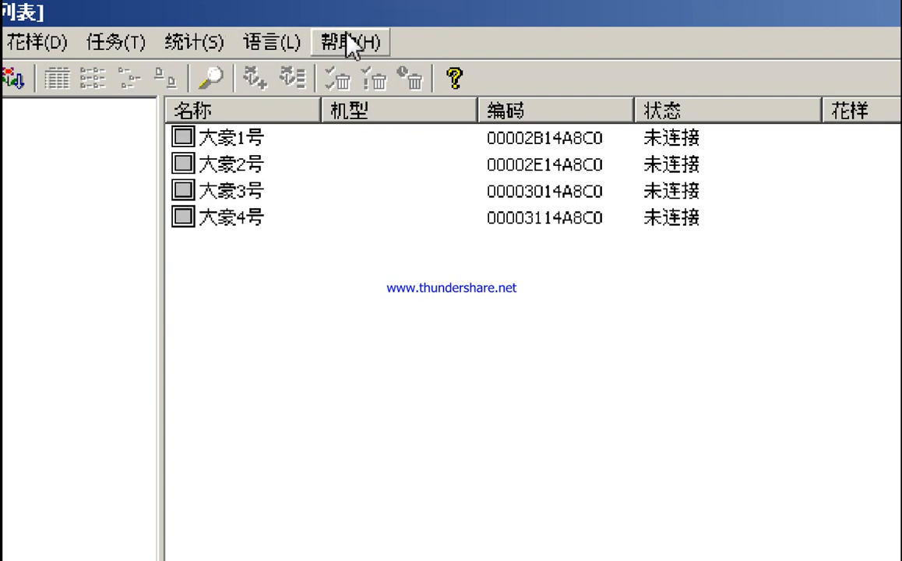
click(281, 45)
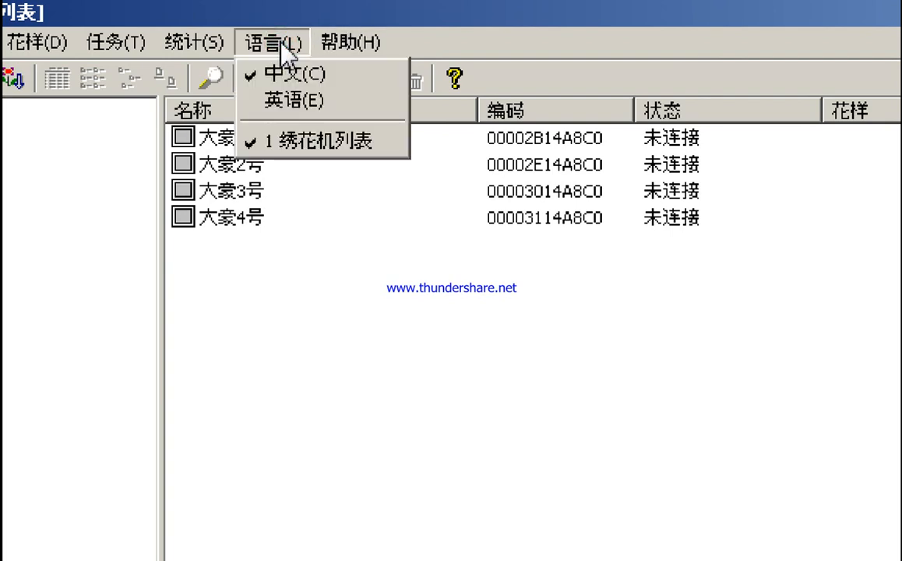
click(279, 107)
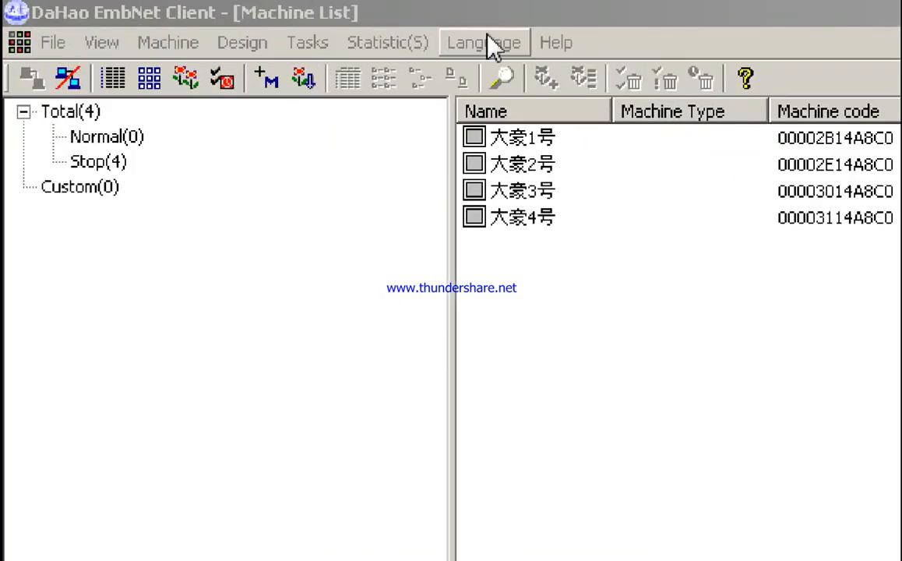
click(157, 328)
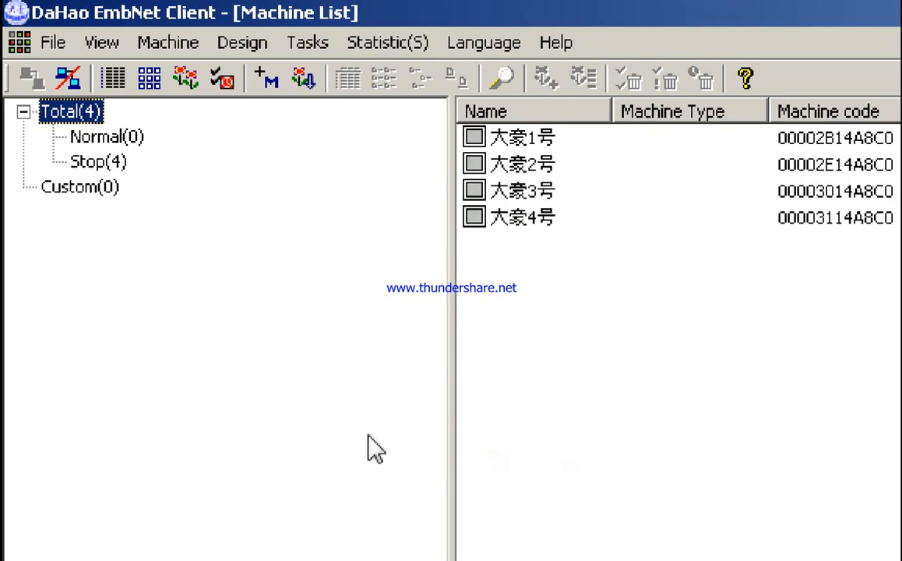
Step: Examine the embroidery machines 大豪1号 to 大豪4号 in the Machine List one by one
click(169, 44)
click(204, 82)
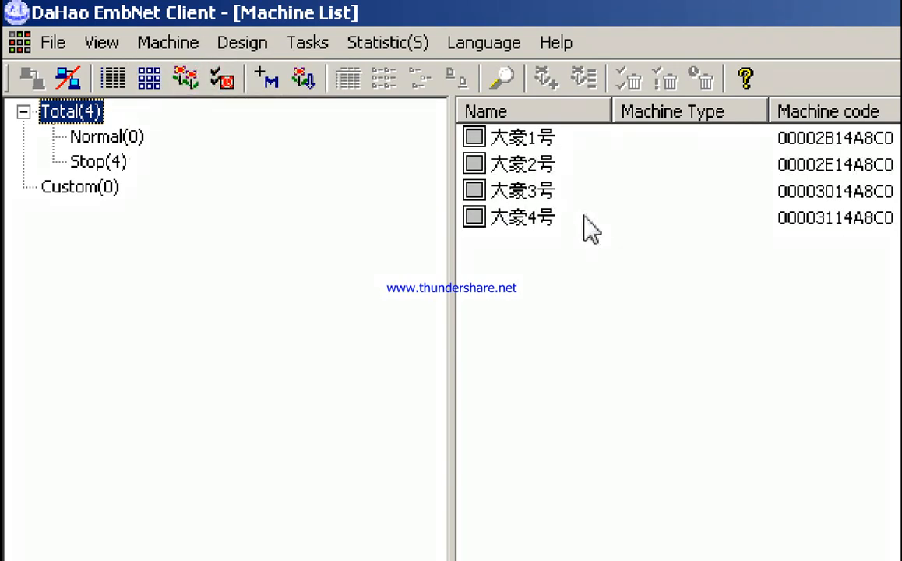
click(546, 139)
click(530, 166)
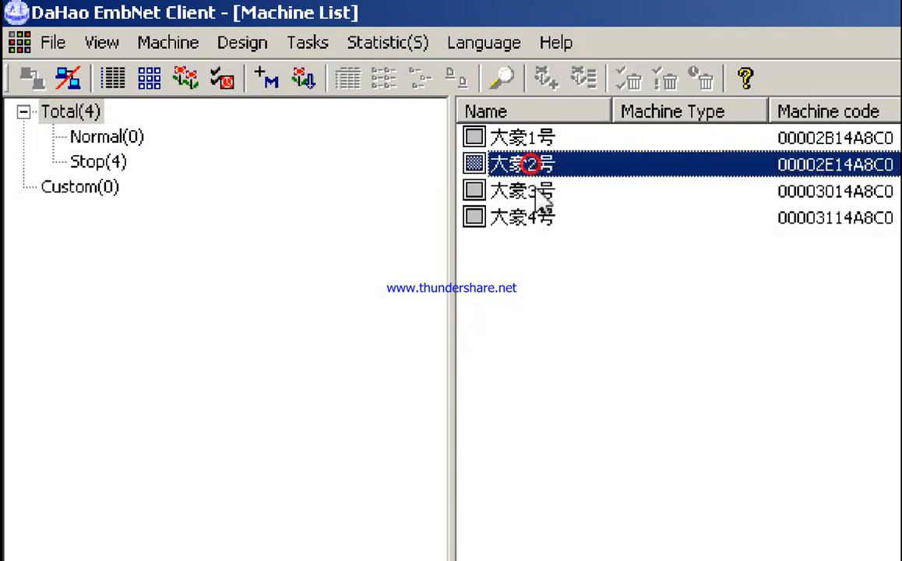
click(536, 195)
click(539, 217)
click(542, 192)
click(546, 165)
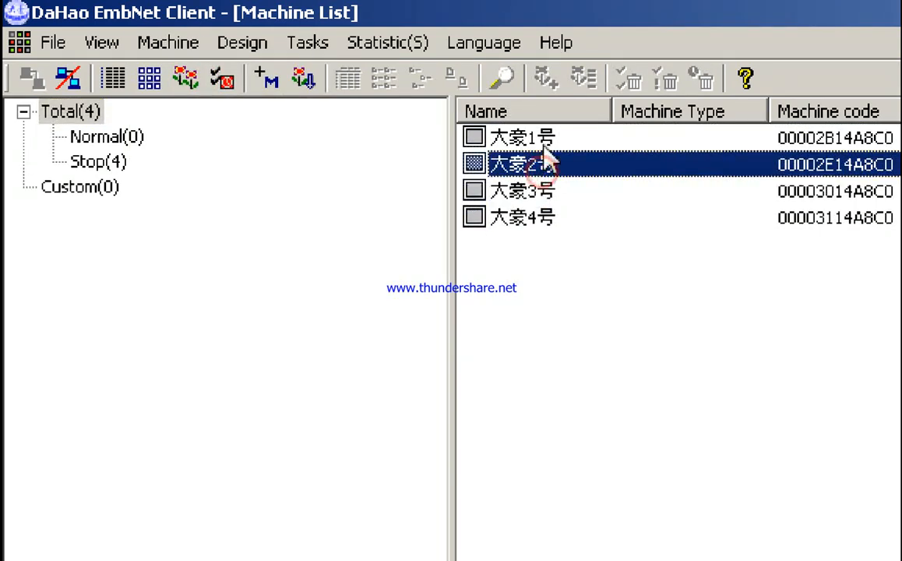
click(546, 141)
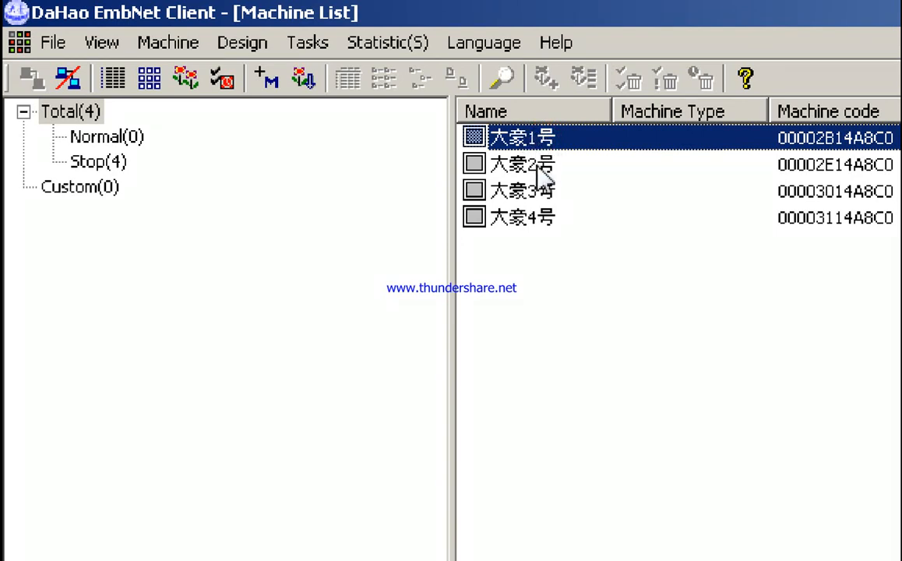
click(630, 278)
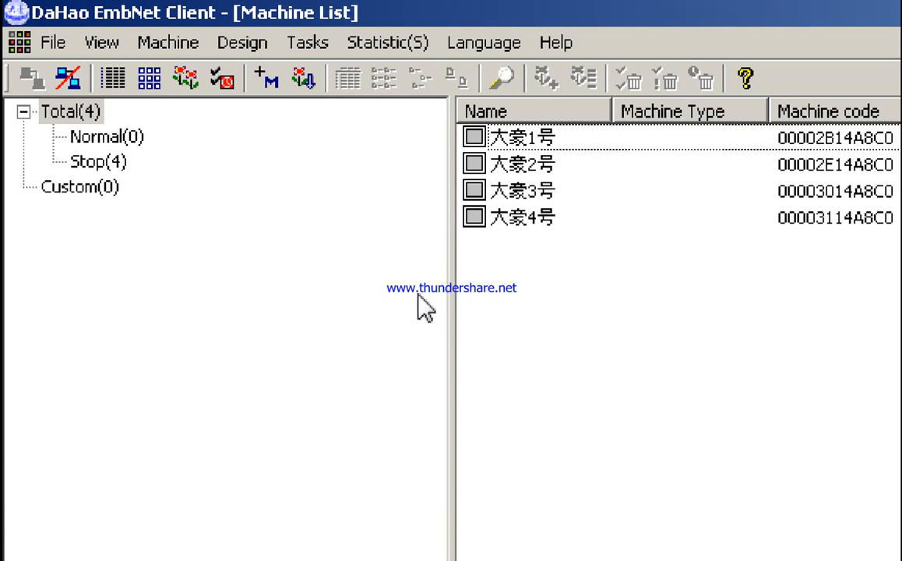
click(382, 269)
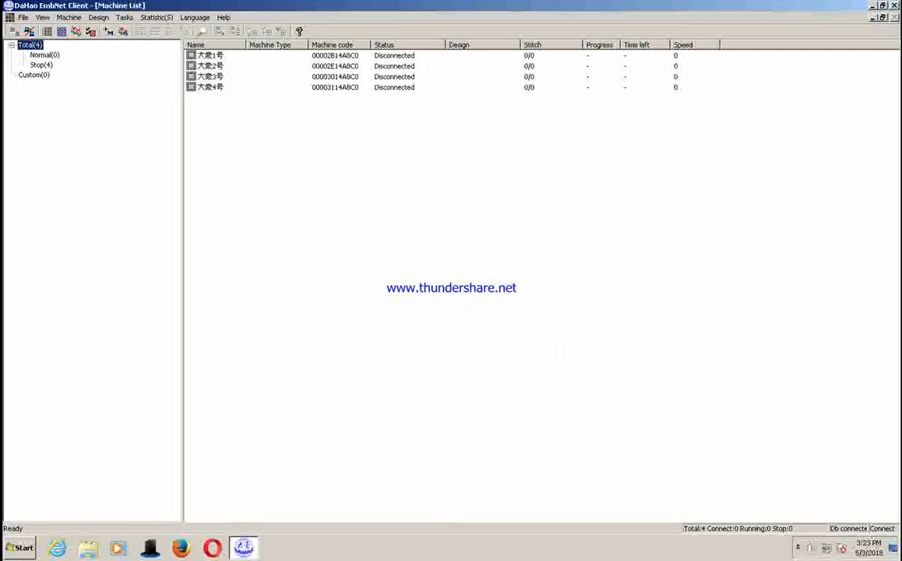
Step: Show the hidden notification area icons to find the running EmbNet Server
click(798, 548)
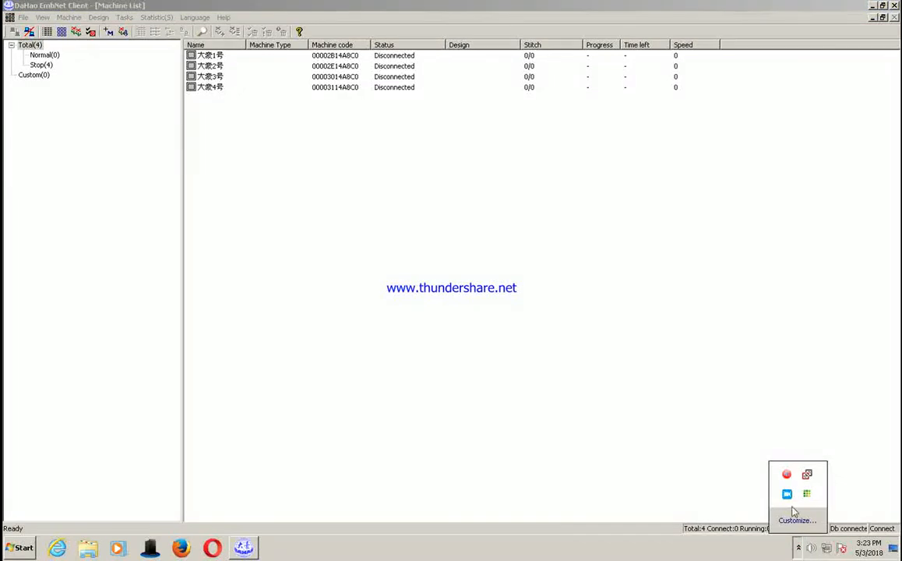